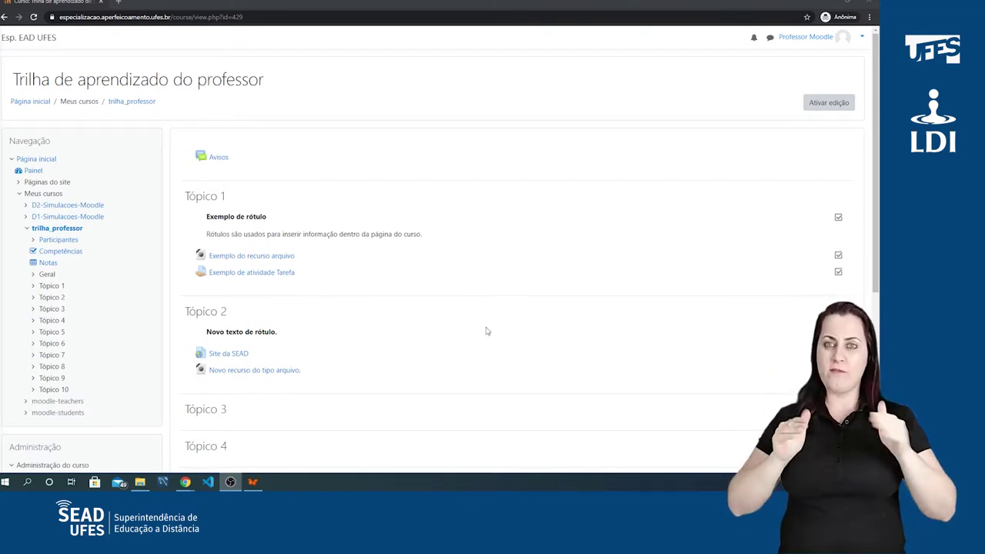
Step: Turn on course editing and add a new Fórum activity to Tópico 3
left_click(837, 112)
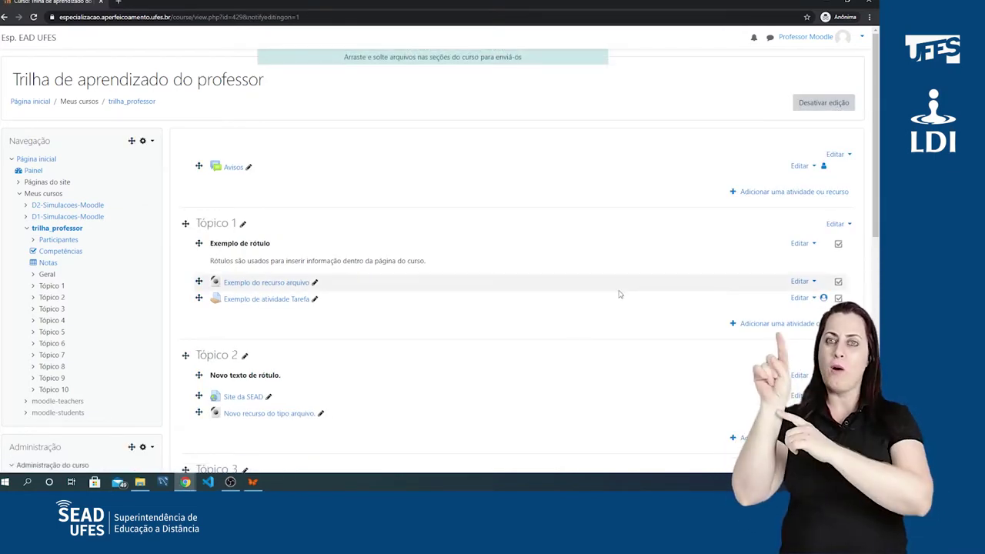
scroll(608, 331, "down", 2)
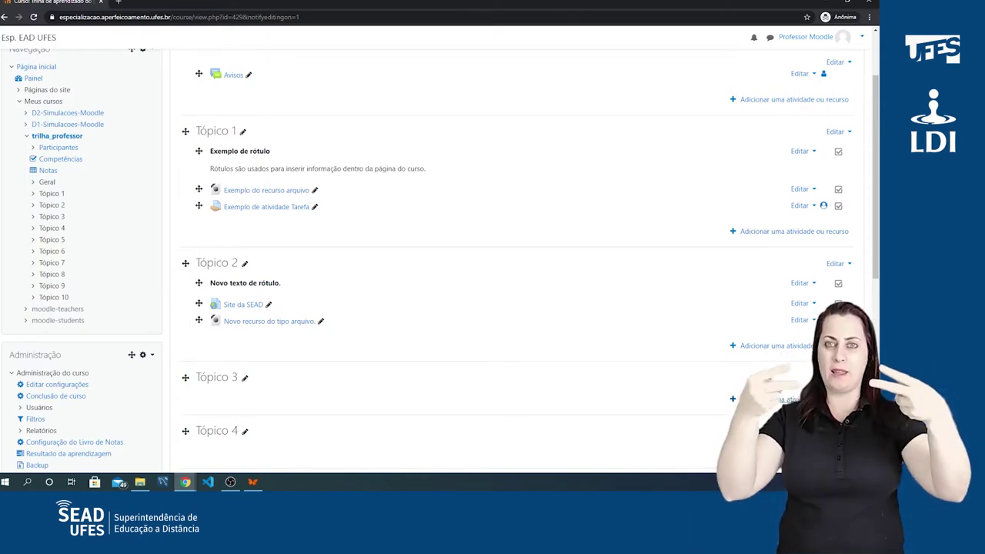
key("Return")
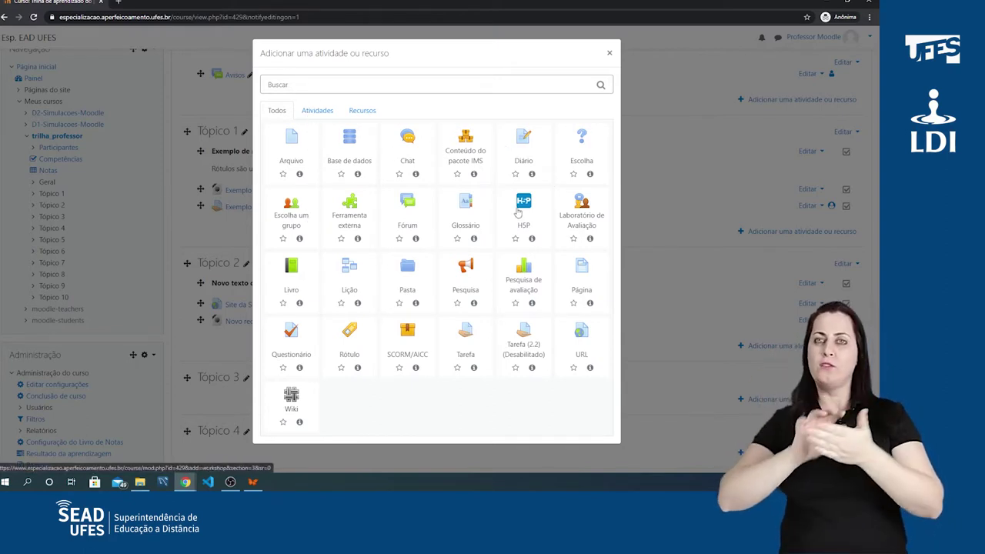
left_click(412, 214)
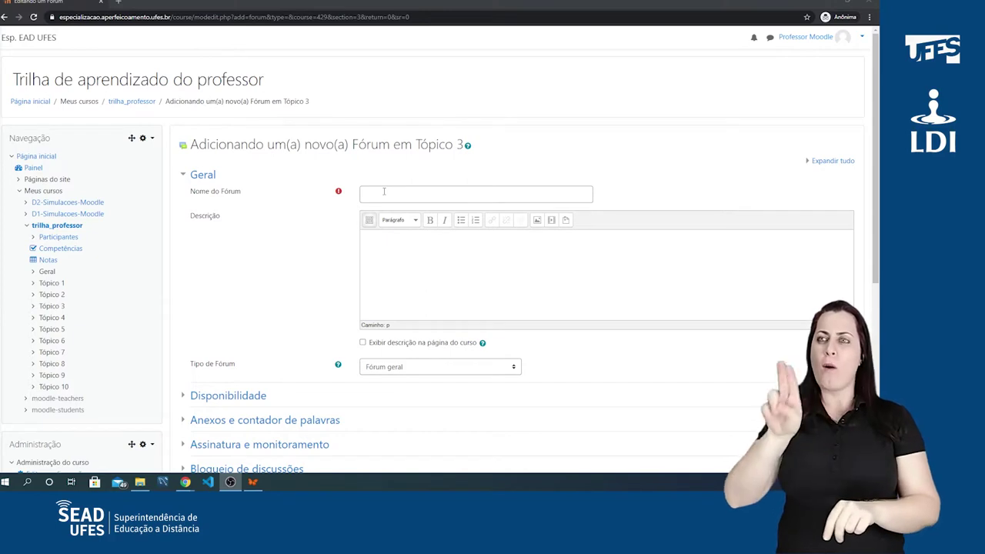
Step: Review the available forum types and the due date and cut-off date settings under Disponibilidade
left_click(405, 368)
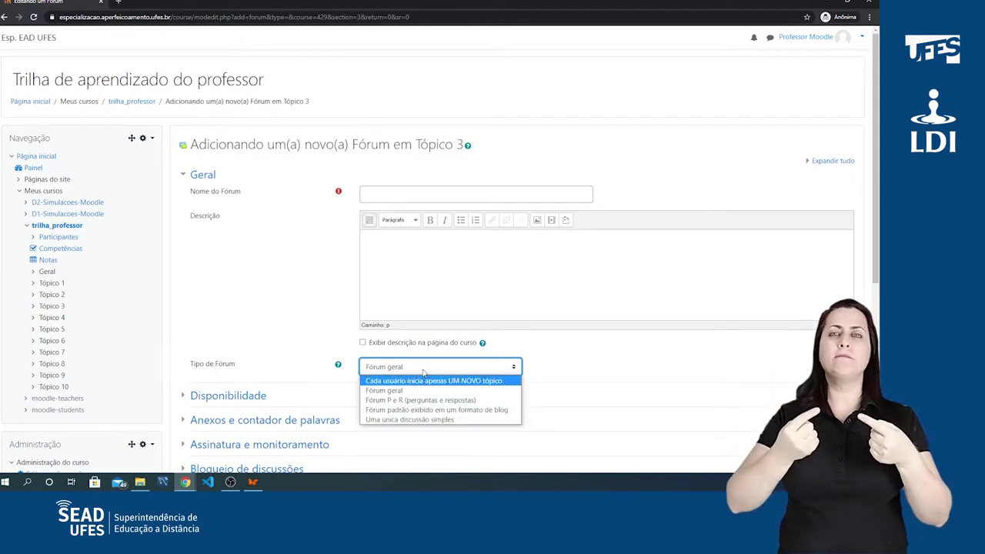
left_click(422, 372)
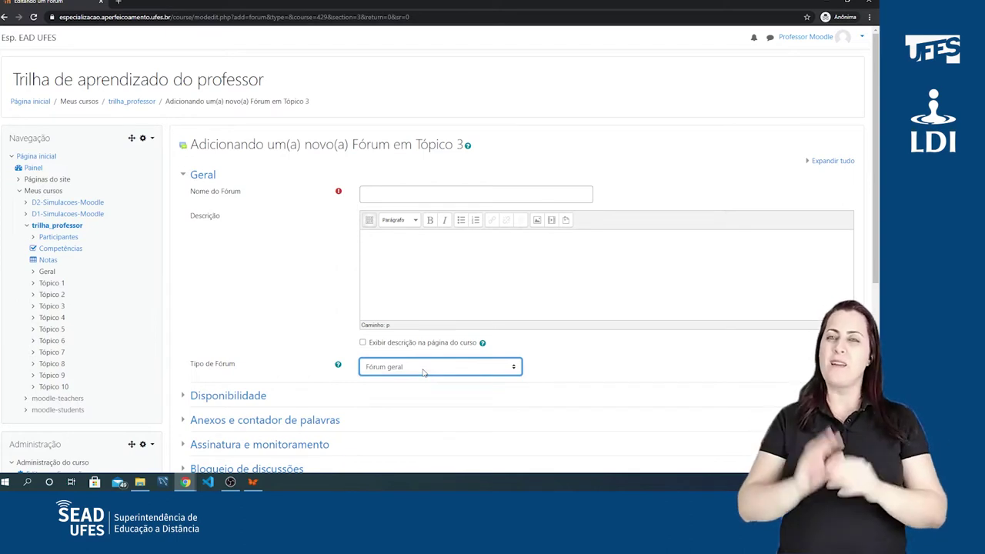
left_click(183, 175)
left_click(183, 200)
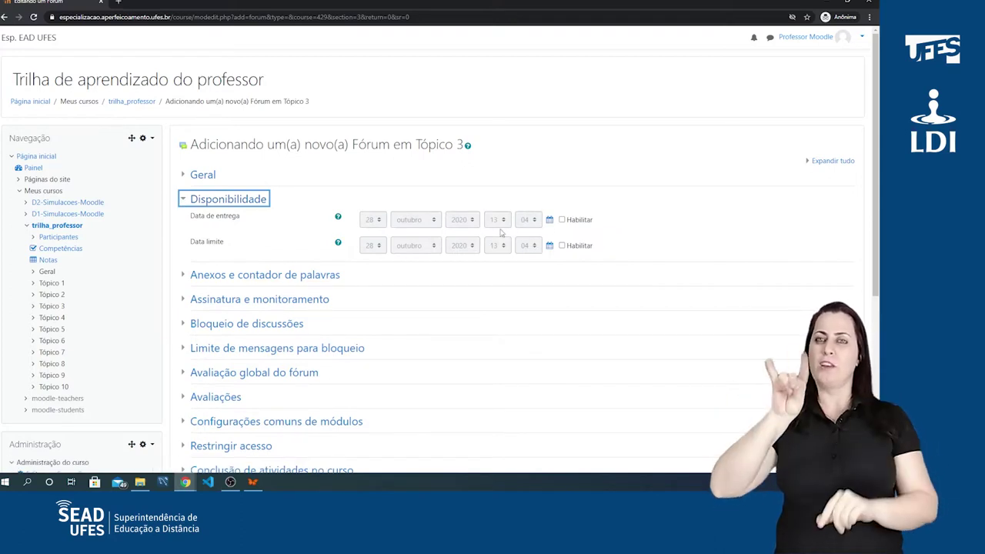
left_click(646, 223)
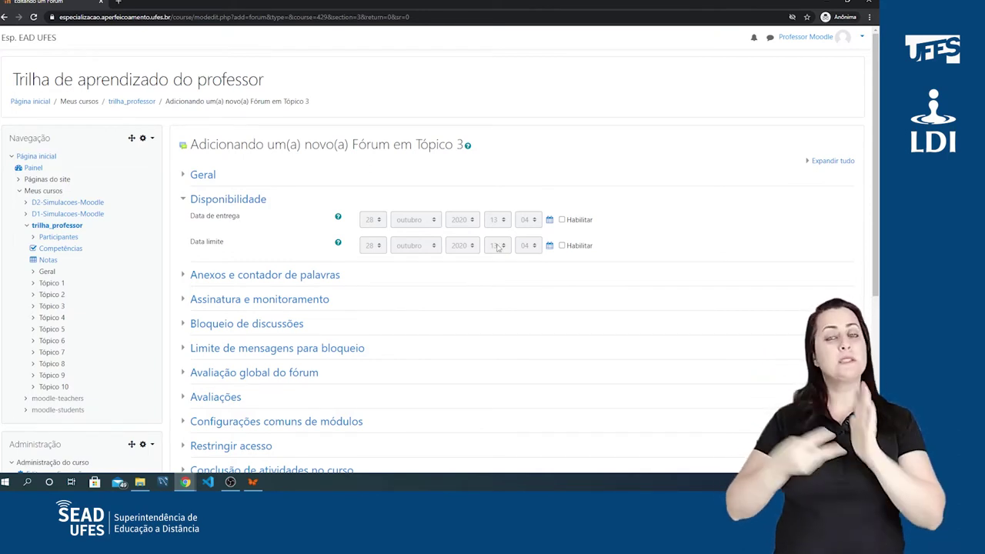
left_click(187, 202)
Step: Examine the forum's attachment and word count settings and the available subscription modes under Assinatura e monitoramento
left_click(185, 225)
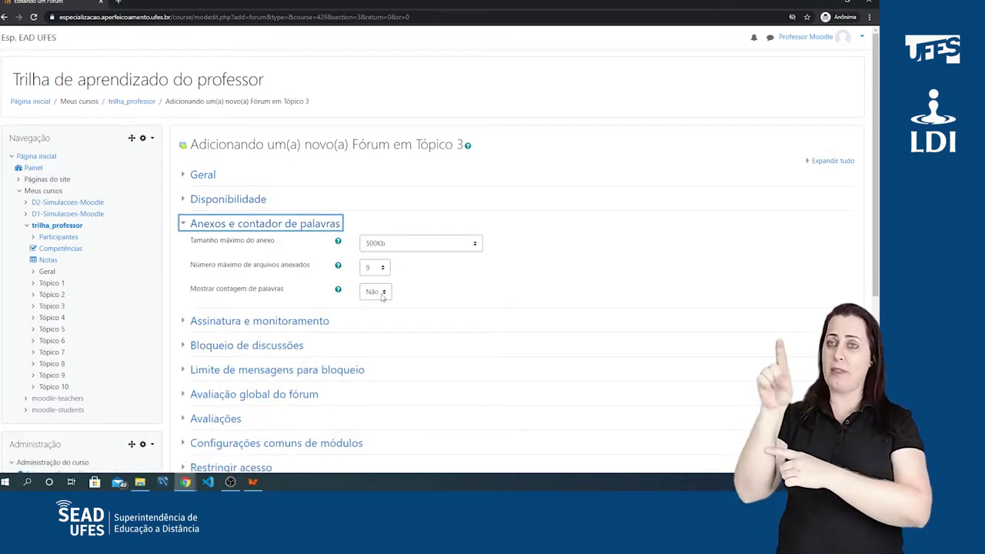
left_click(182, 224)
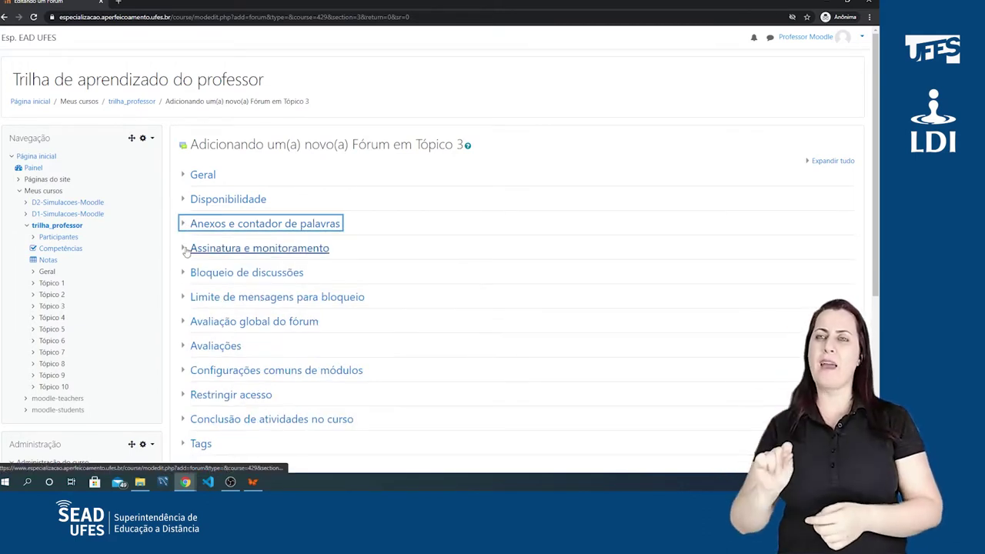
left_click(183, 248)
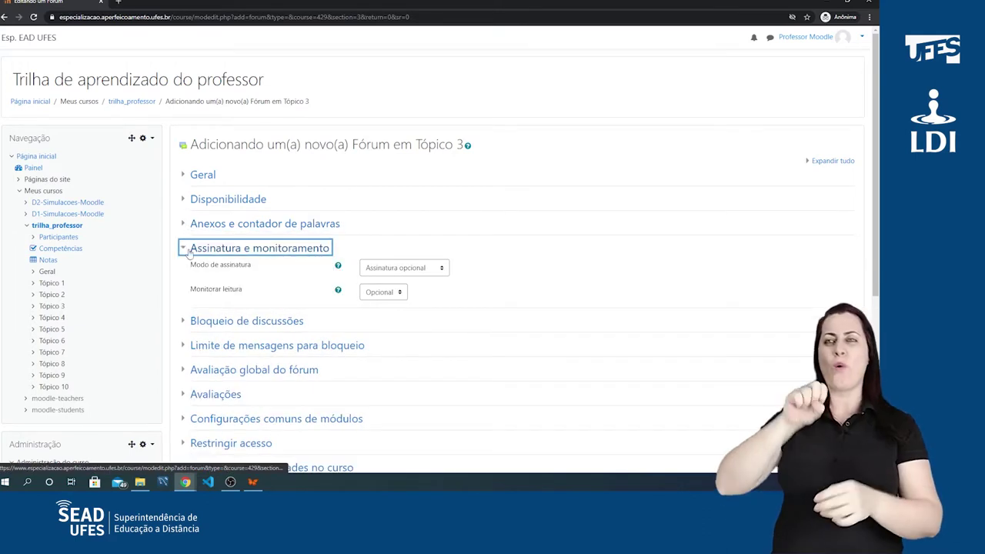
left_click(436, 274)
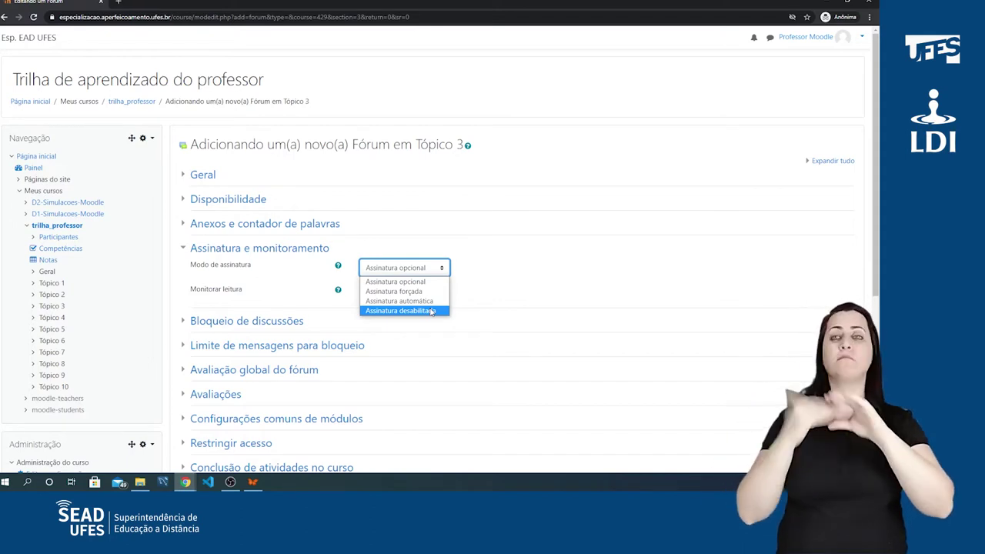
left_click(419, 269)
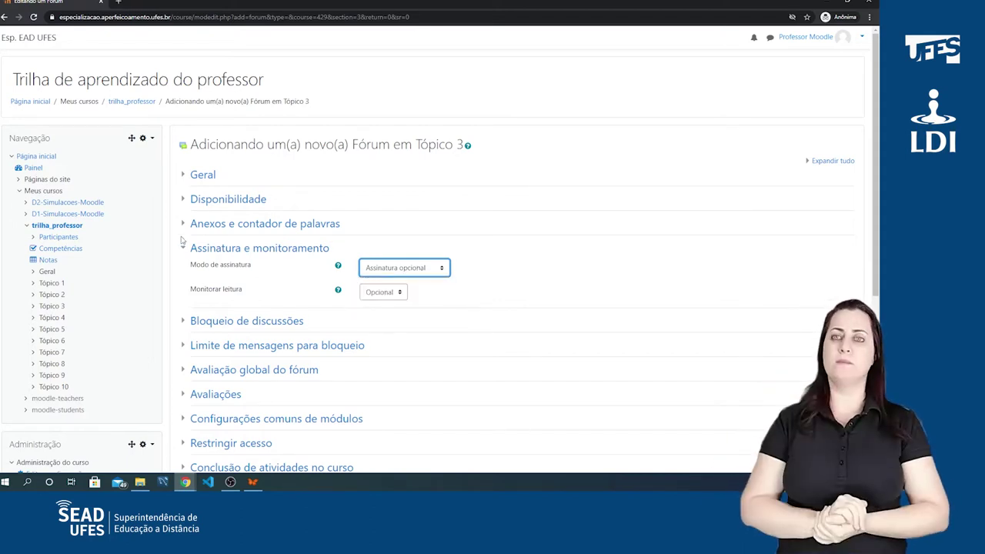
left_click(235, 249)
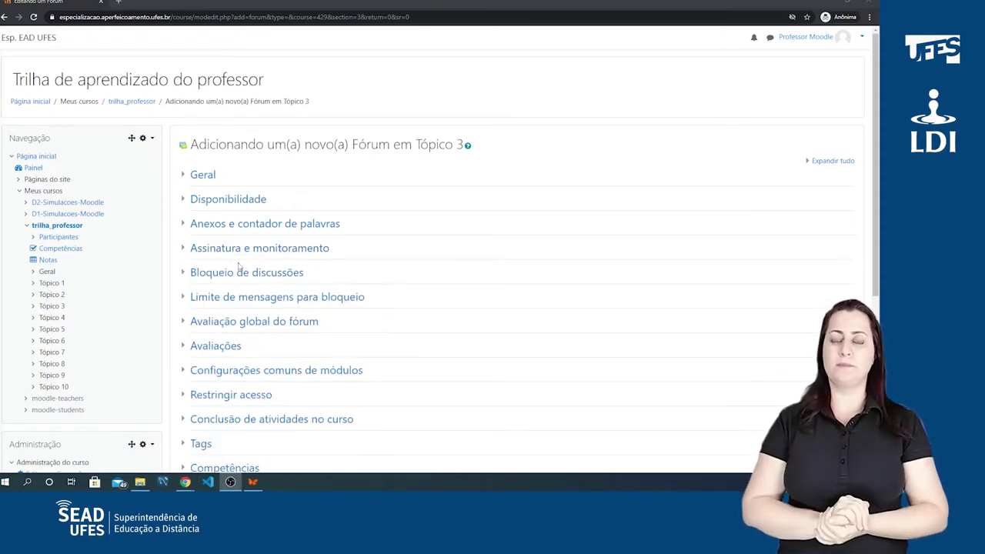
Step: Review the forum's settings for locking inactive discussions and for the message limit before blocking
left_click(188, 275)
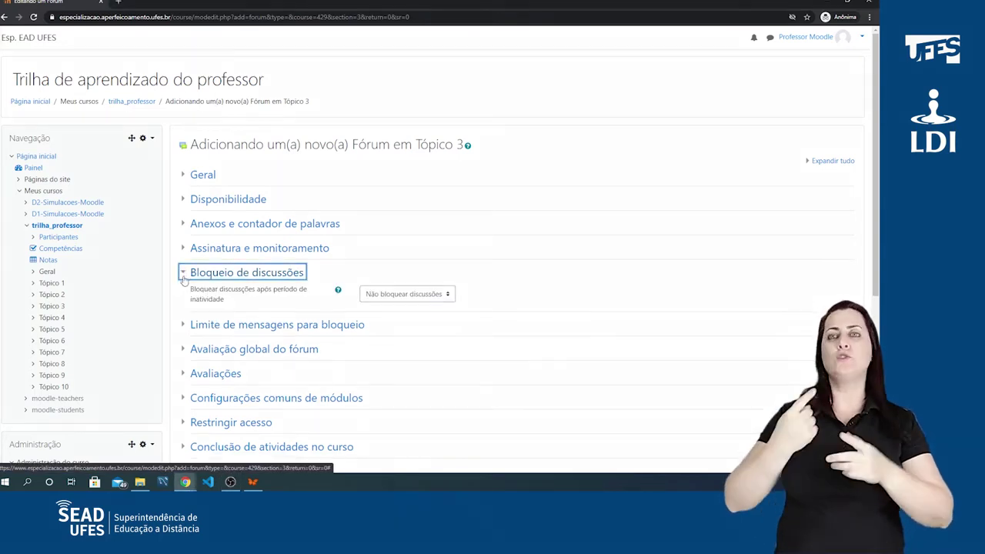
left_click(193, 324)
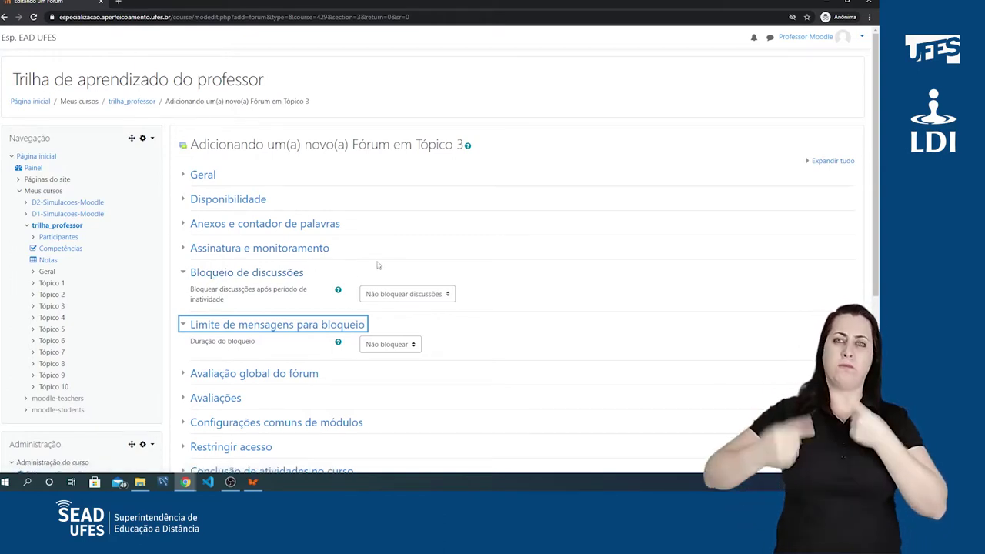
left_click(185, 274)
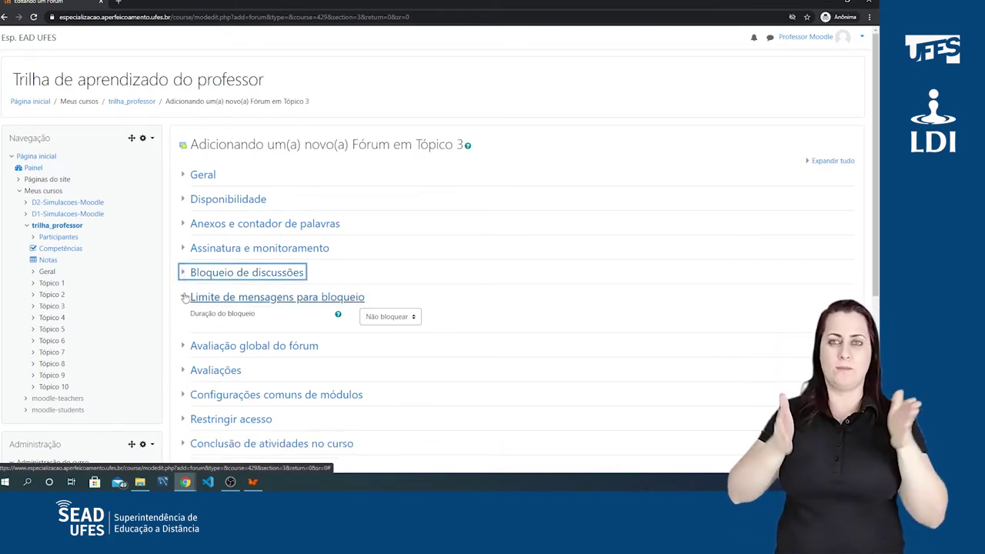
left_click(184, 297)
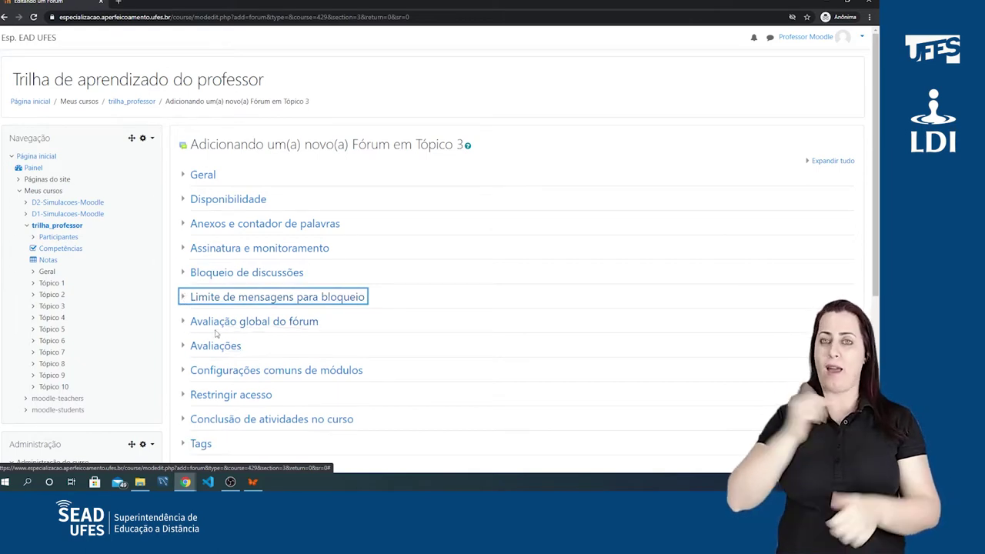
Step: Compare the forum's grading settings under Avaliação global do fórum and Avaliações
scroll(192, 308, "down", 1)
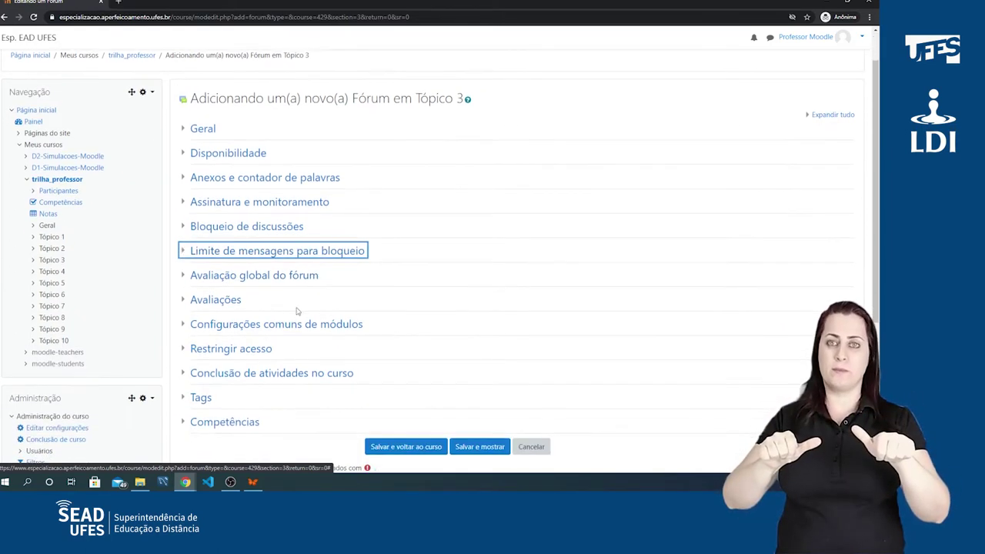
left_click(182, 277)
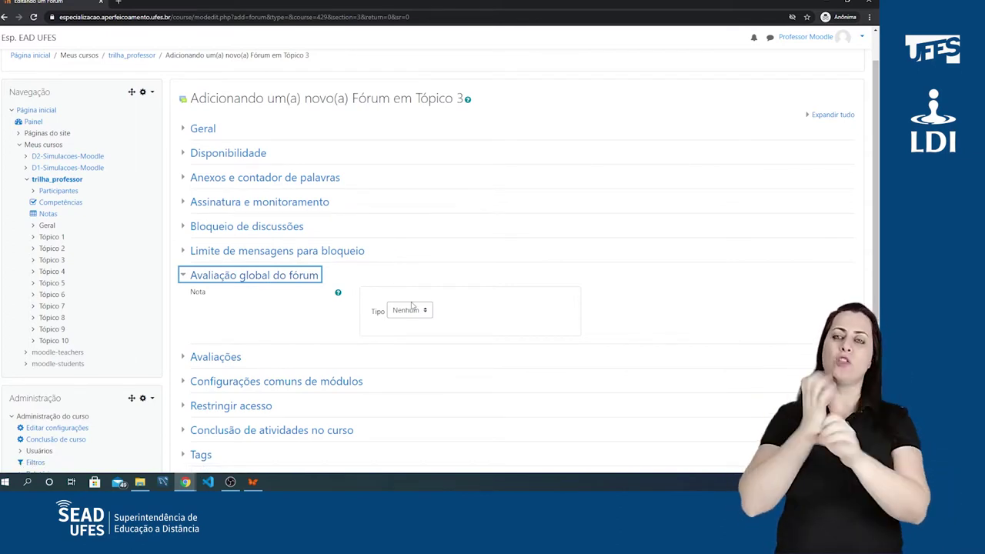
left_click(184, 277)
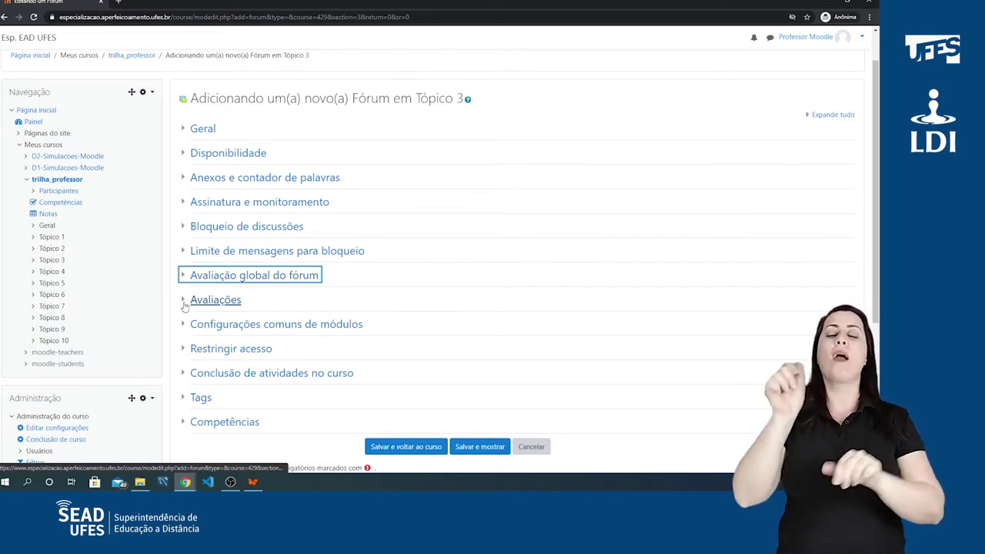
left_click(185, 302)
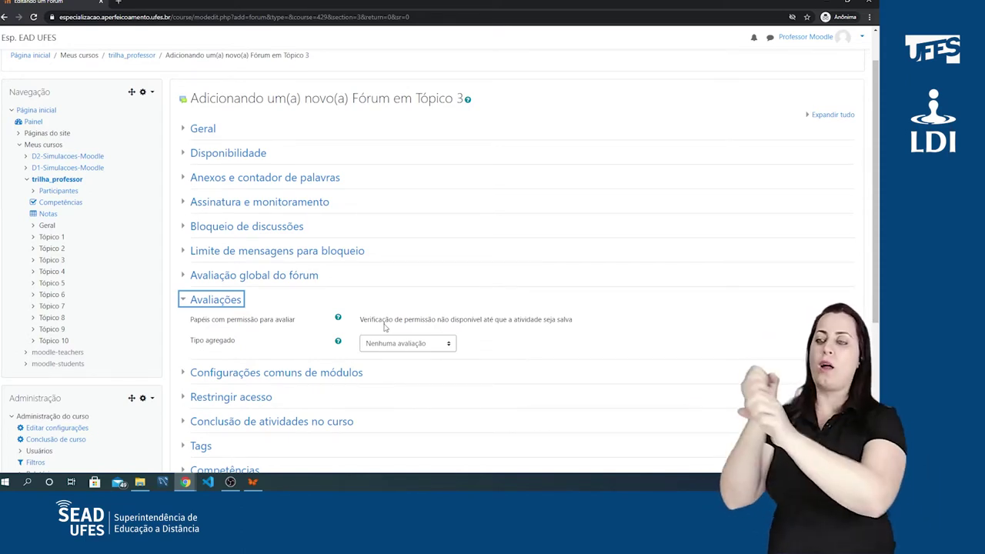
left_click(185, 302)
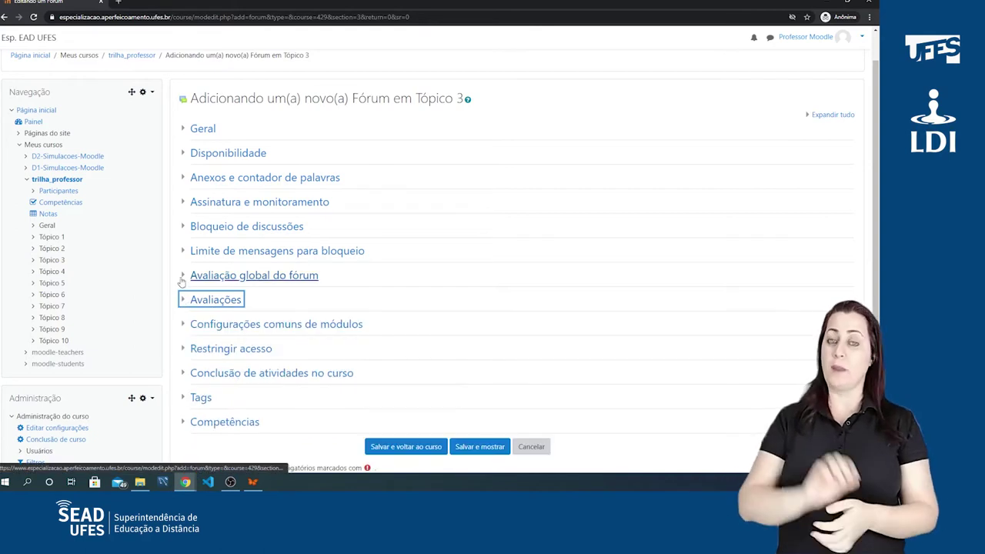
left_click(184, 276)
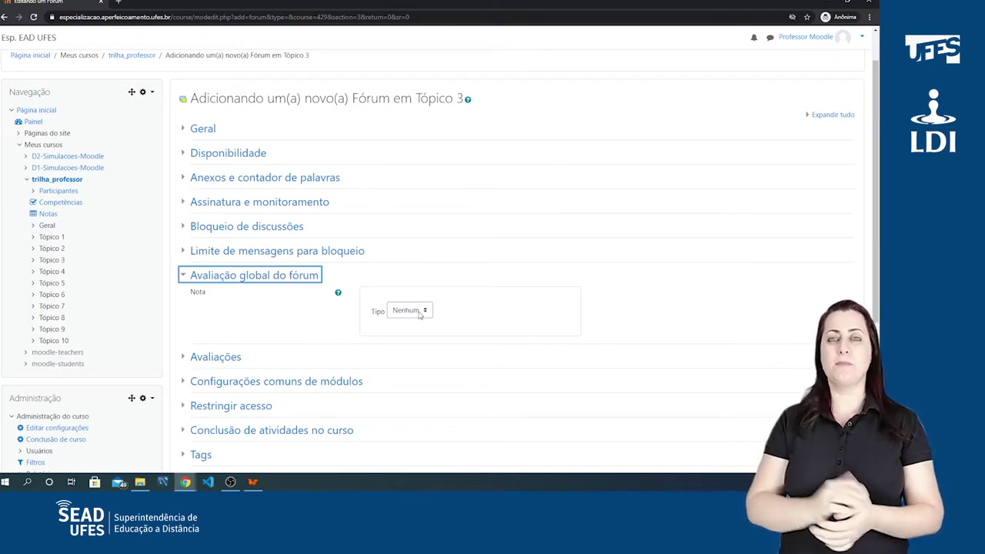
left_click(186, 279)
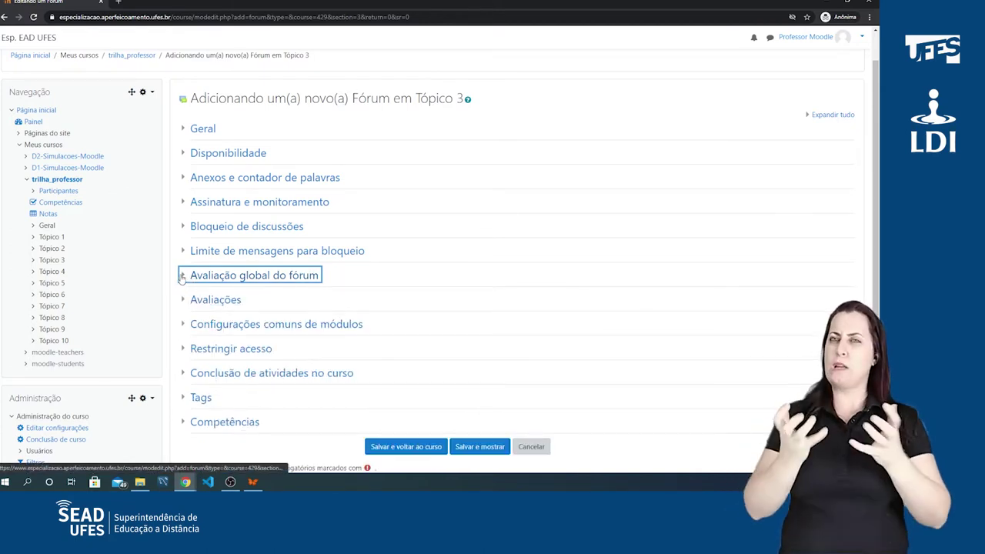
Step: Set the grade type of the whole-forum grading (Avaliação global do fórum) to Pontos
left_click(182, 277)
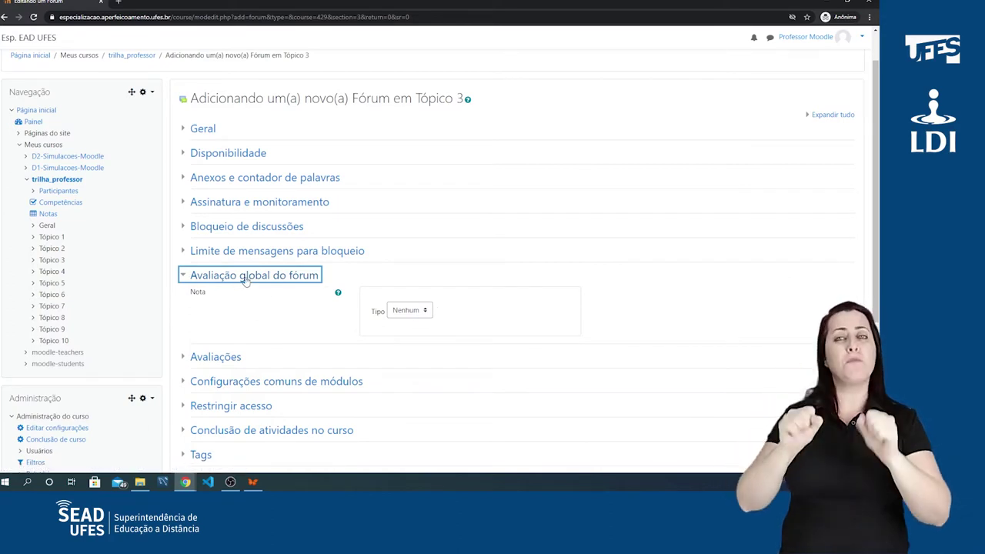
left_click(415, 314)
left_click(412, 344)
scroll(510, 270, "down", 1)
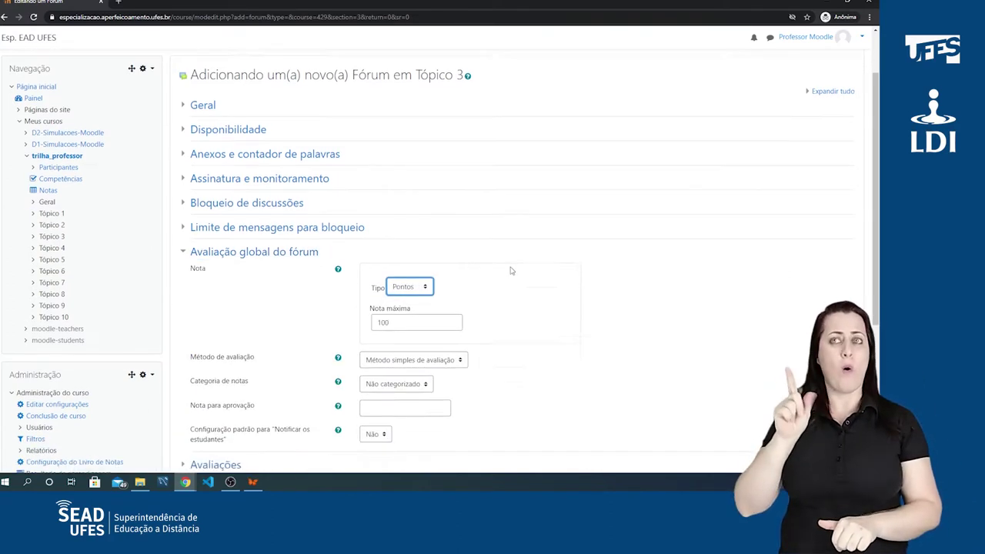
scroll(510, 270, "down", 3)
left_click(405, 209)
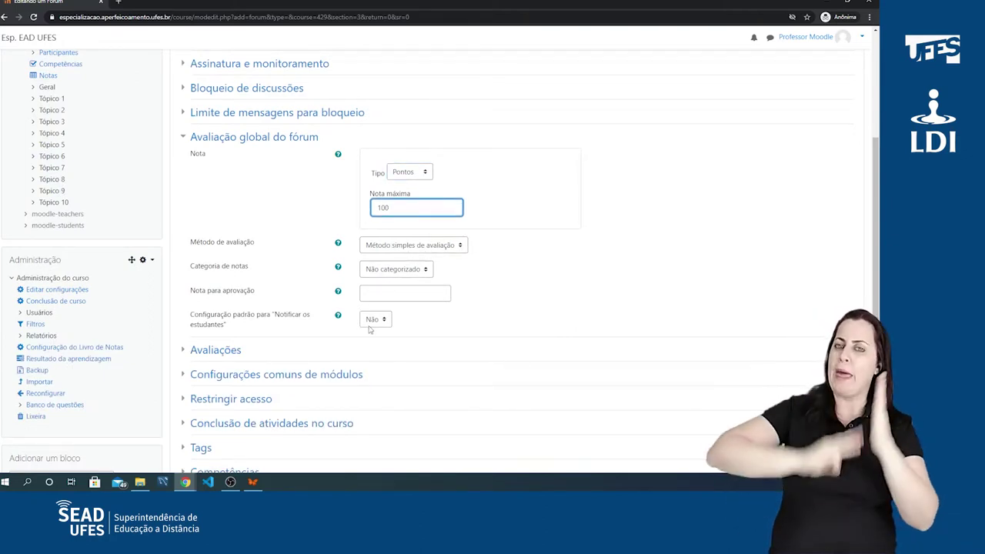
left_click(184, 141)
Step: Set the aggregate type of the forum's Avaliações to Média das avaliações
scroll(390, 193, "up", 2)
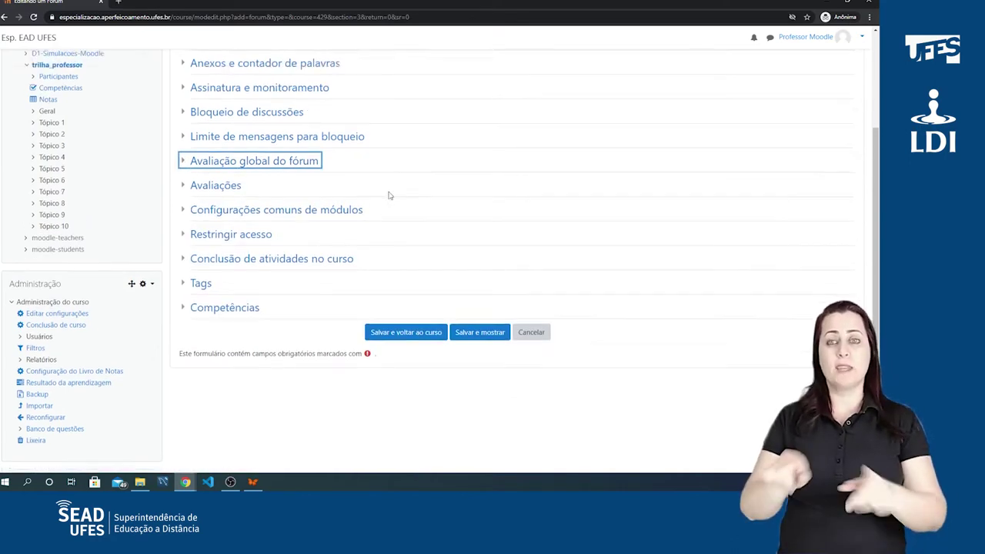
left_click(202, 255)
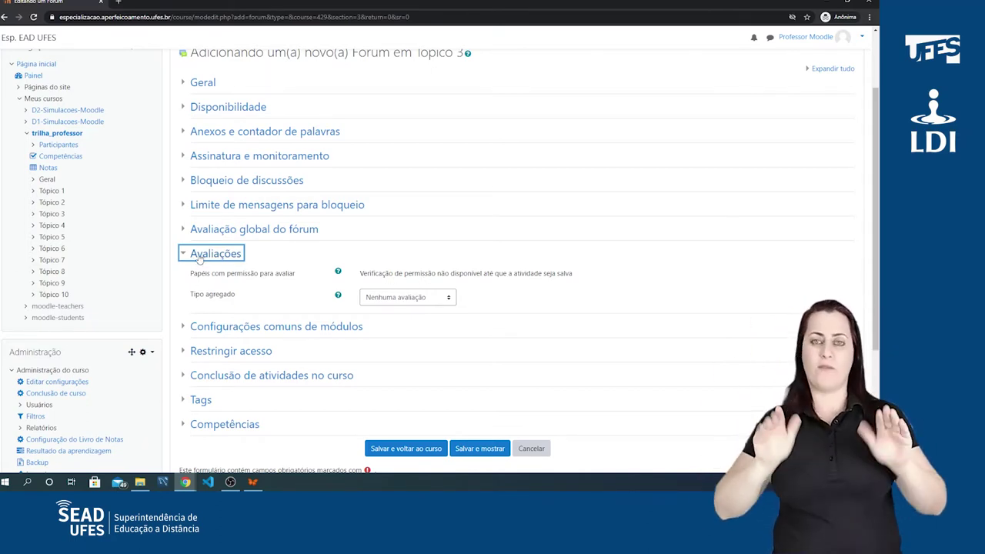
left_click(422, 302)
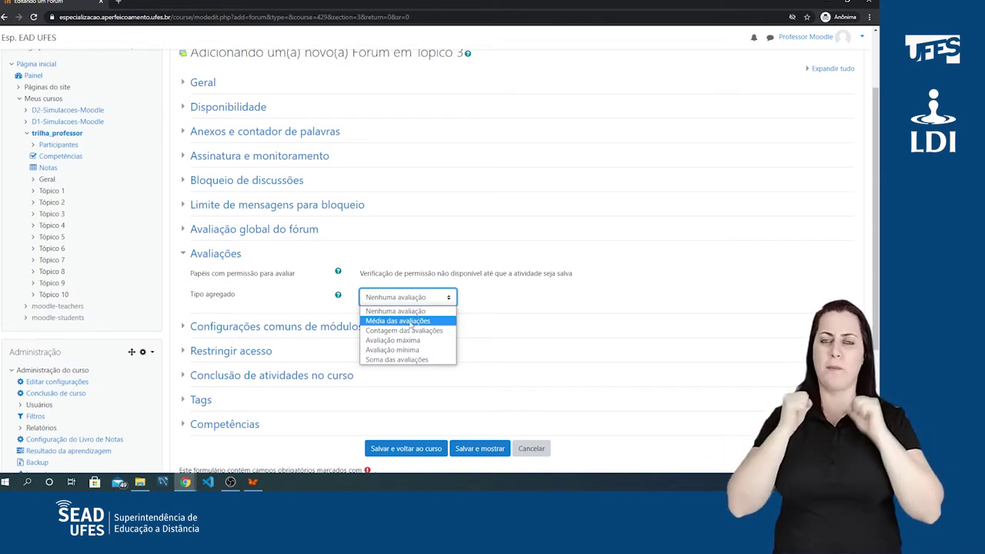
left_click(412, 324)
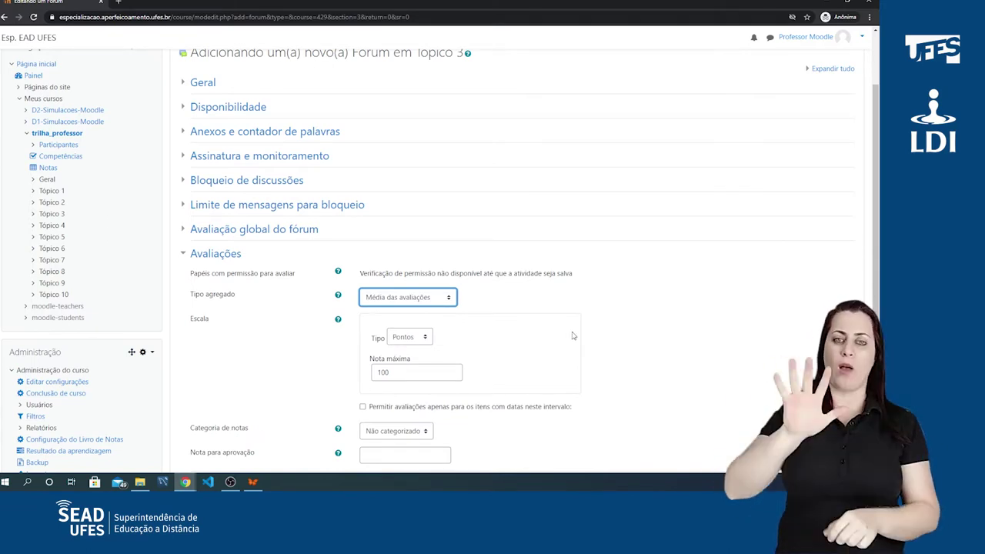
scroll(573, 338, "down", 2)
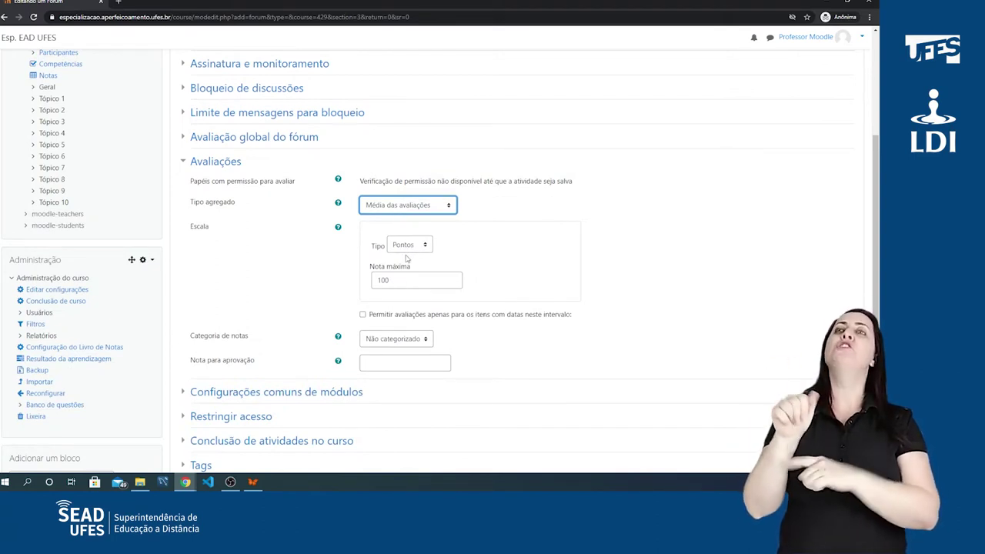
left_click(185, 162)
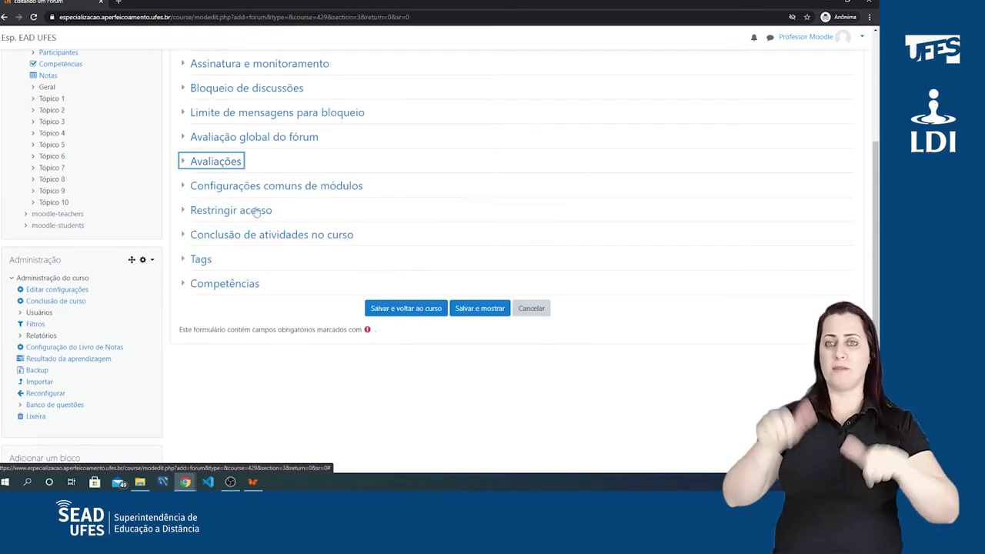
Step: Review the availability options under Configurações comuns de módulos, keeping Mostrar na página do curso selected
scroll(307, 231, "up", 1)
left_click(184, 235)
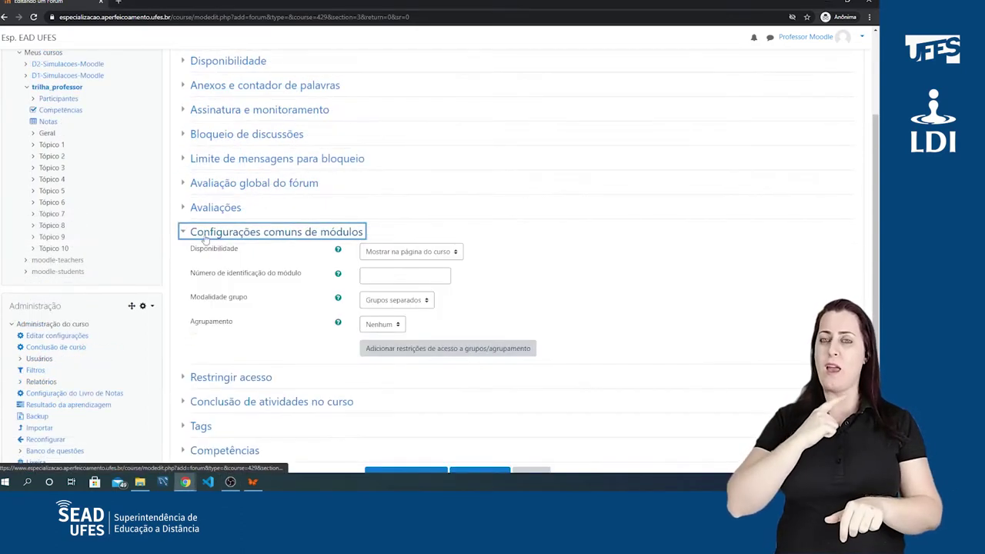
left_click(433, 254)
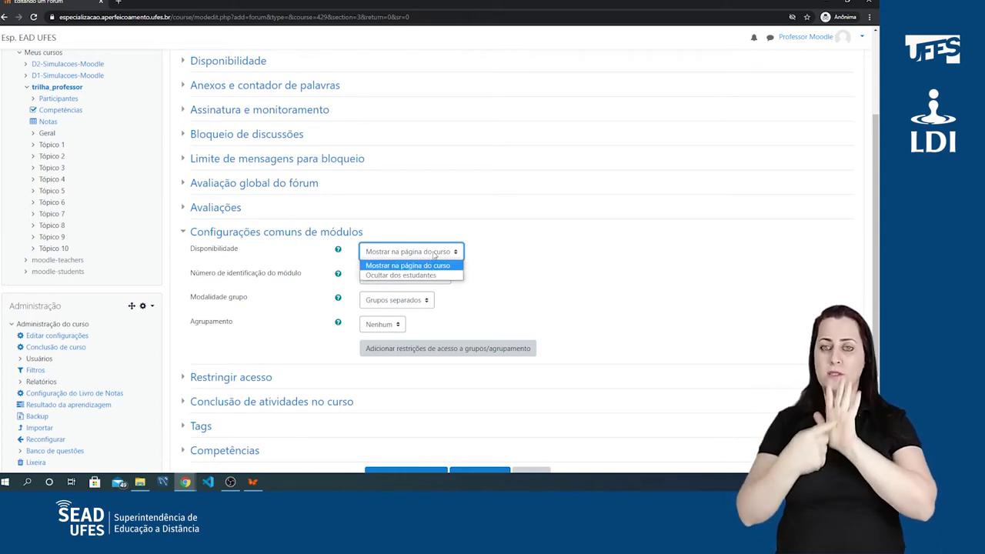
left_click(419, 265)
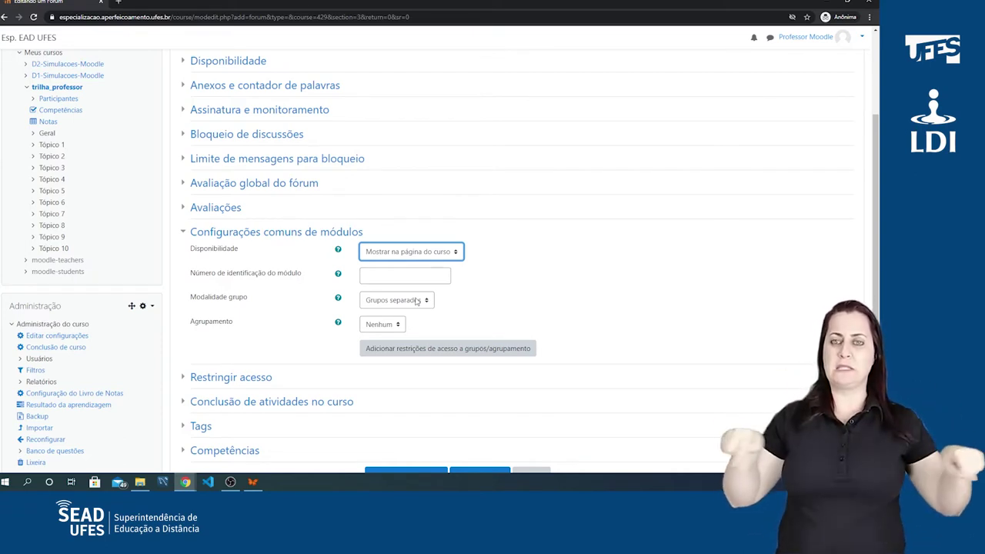
Step: Try Nenhum grupo as the forum's group mode (Modalidade grupo) and set it back to Grupos separados
left_click(417, 301)
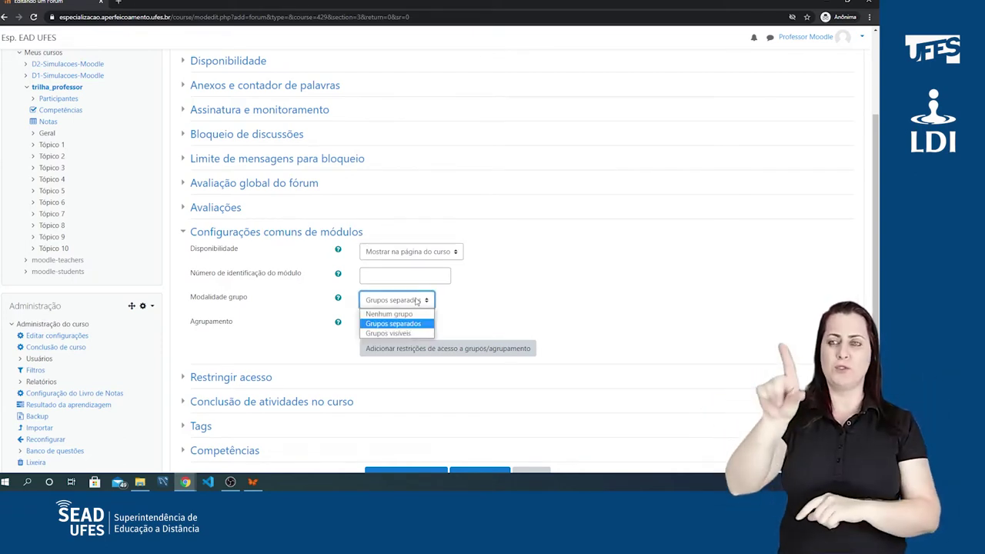
left_click(416, 317)
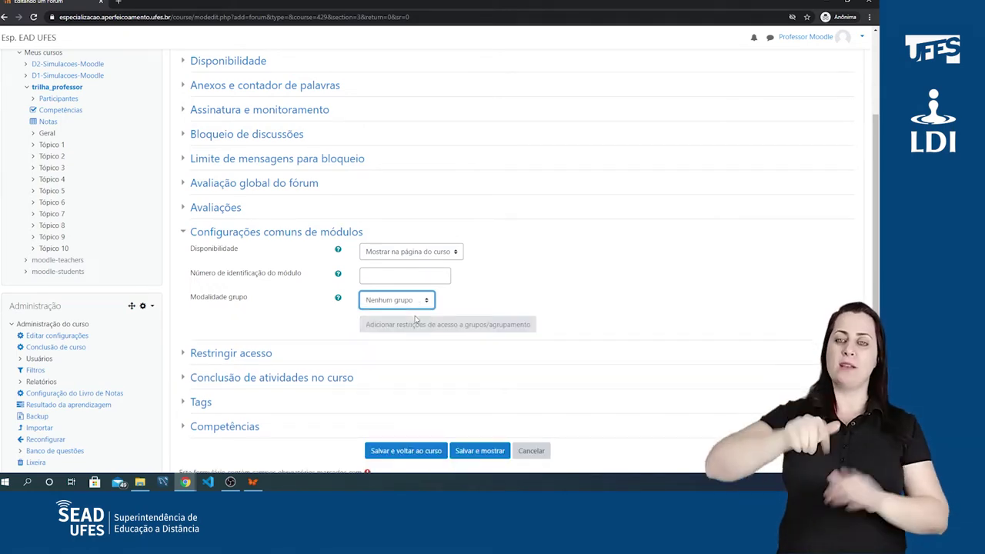
left_click(416, 301)
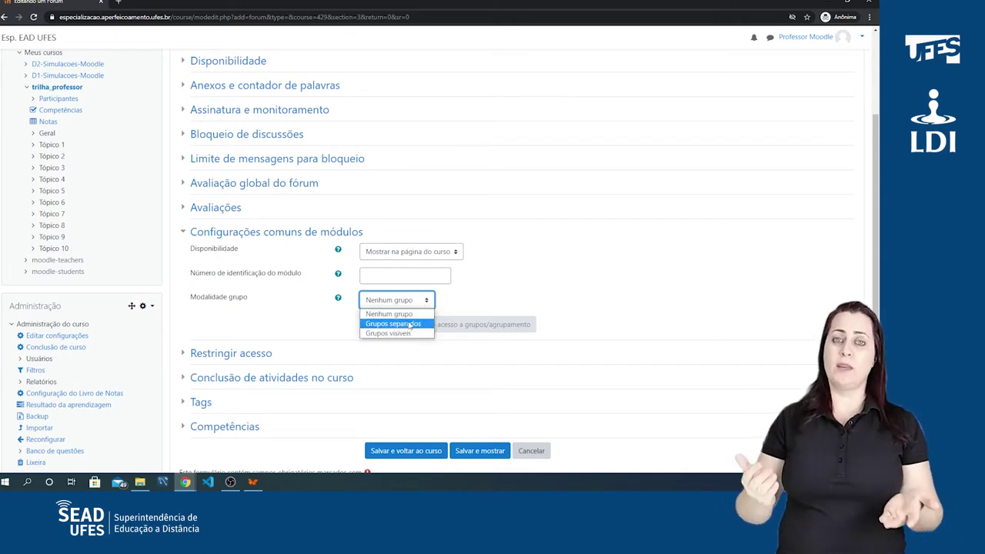
left_click(412, 324)
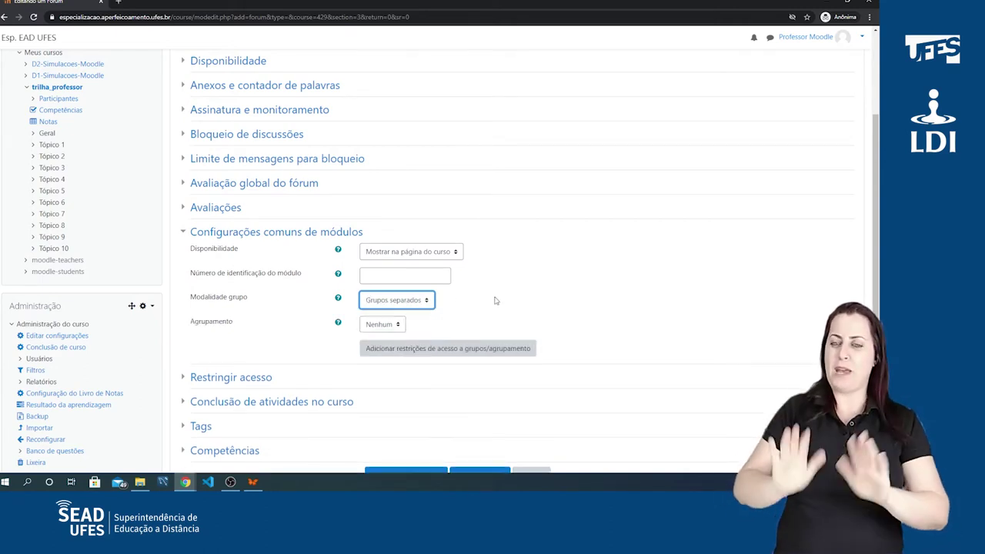
scroll(495, 301, "down", 1)
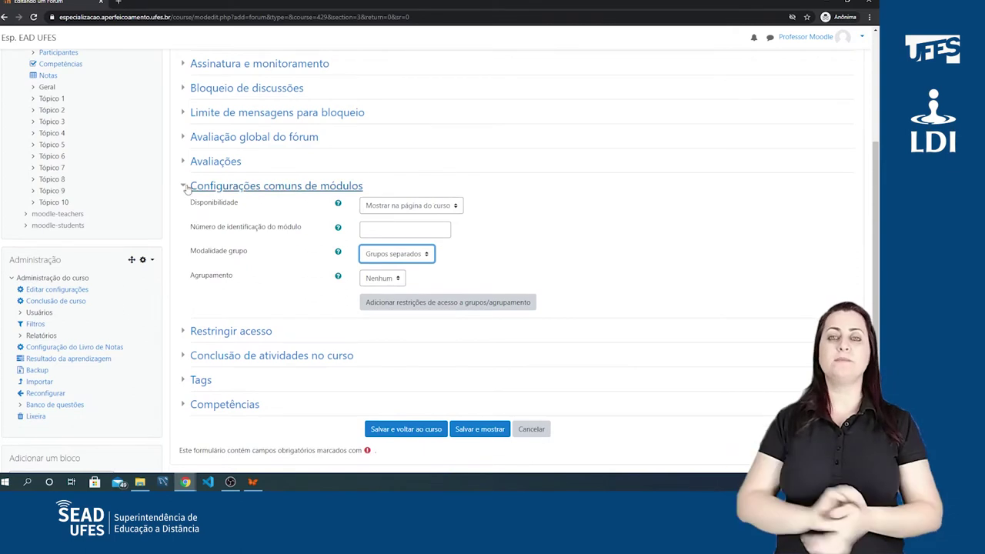
left_click(184, 188)
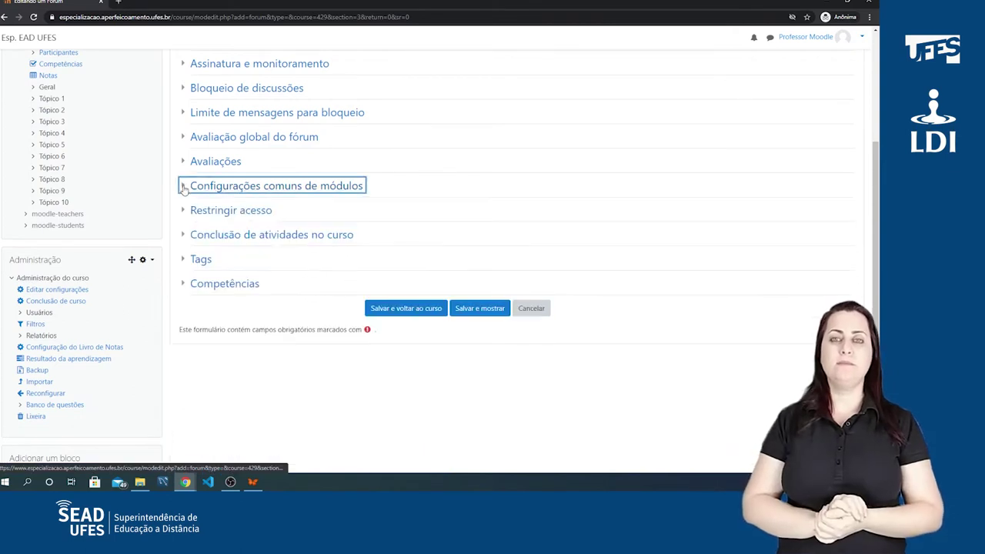
Step: Review the completion tracking options (Acompanhamento de Conclusão) under Conclusão de atividades no curso
left_click(184, 240)
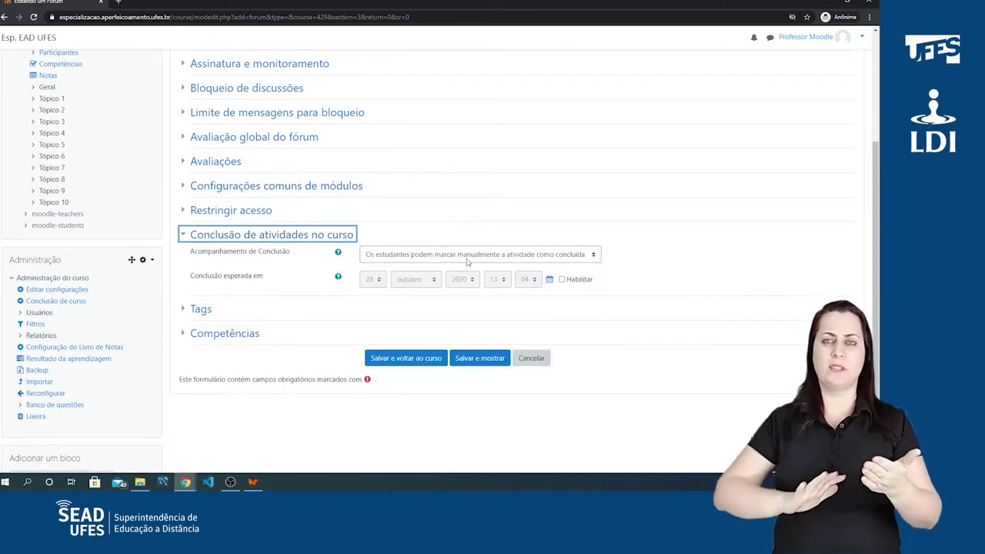
left_click(499, 258)
left_click(477, 274)
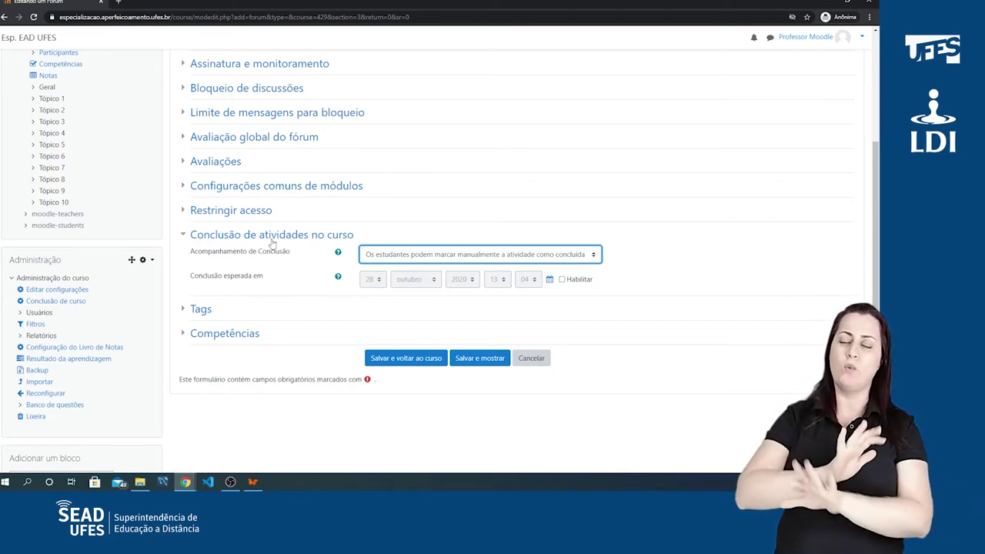
left_click(477, 256)
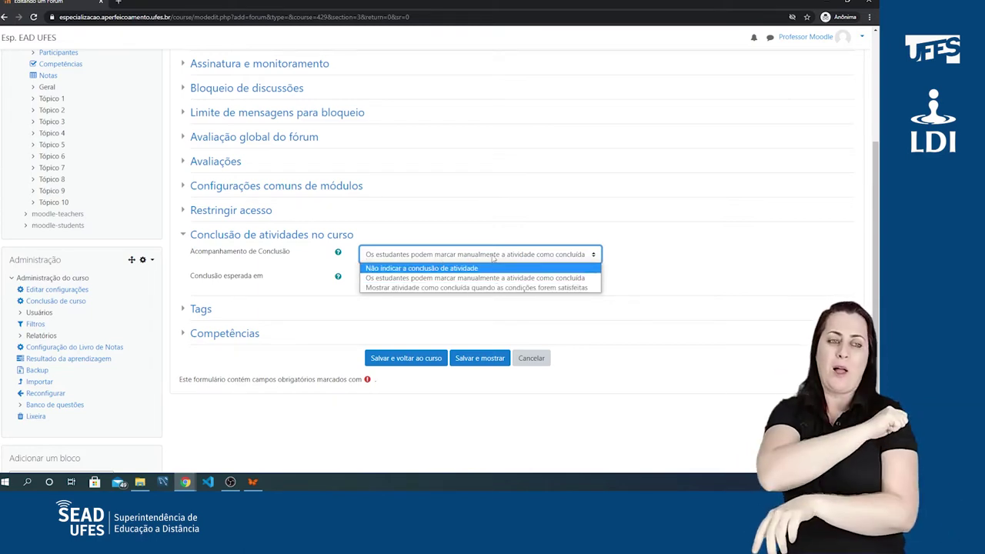
left_click(543, 260)
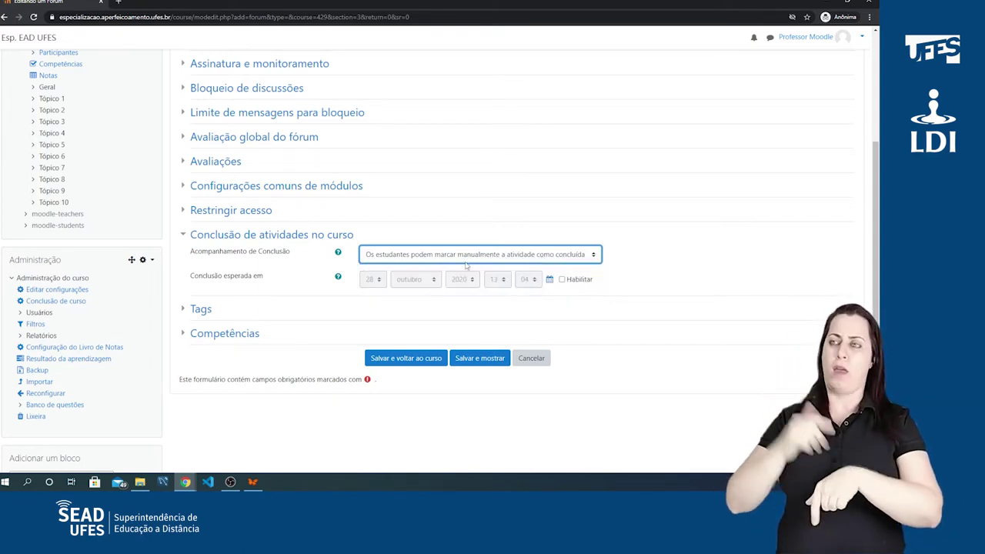
left_click(183, 236)
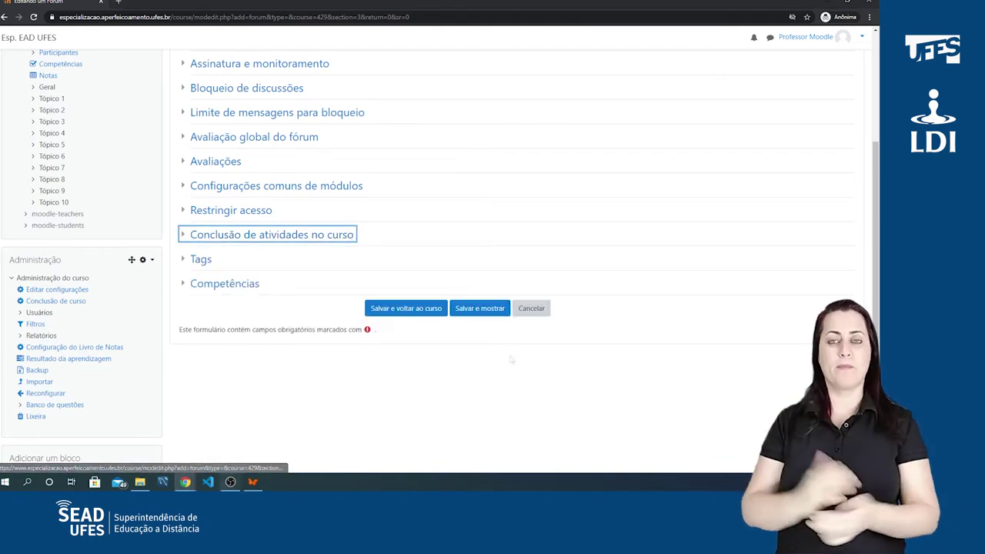
Step: Name the forum "Novo fórum" in its general settings
scroll(509, 347, "up", 3)
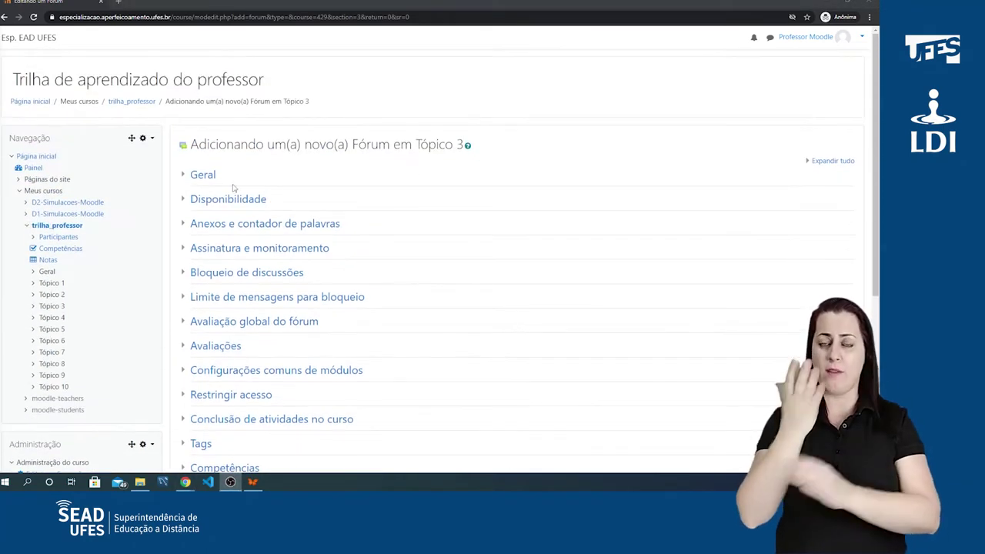
left_click(184, 178)
left_click(443, 193)
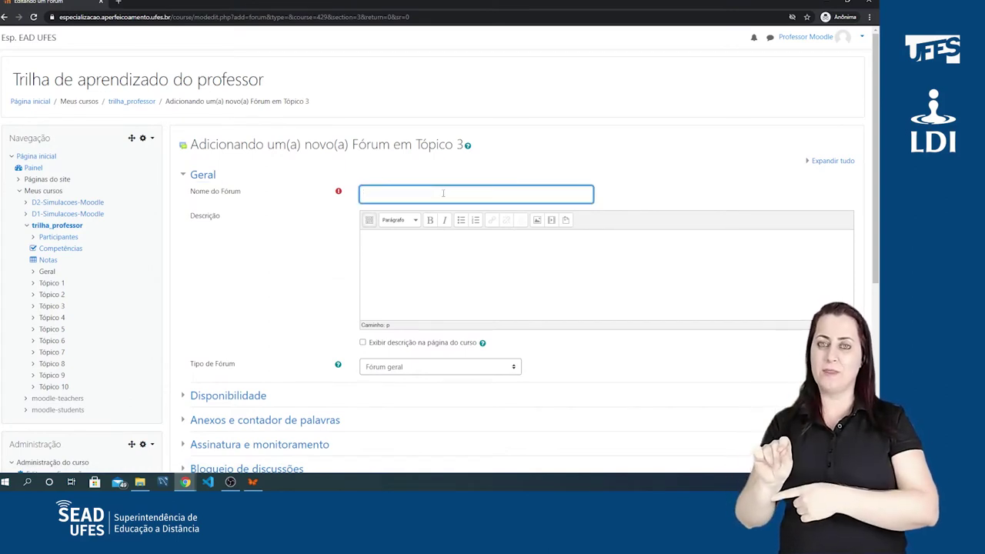
type("Novo")
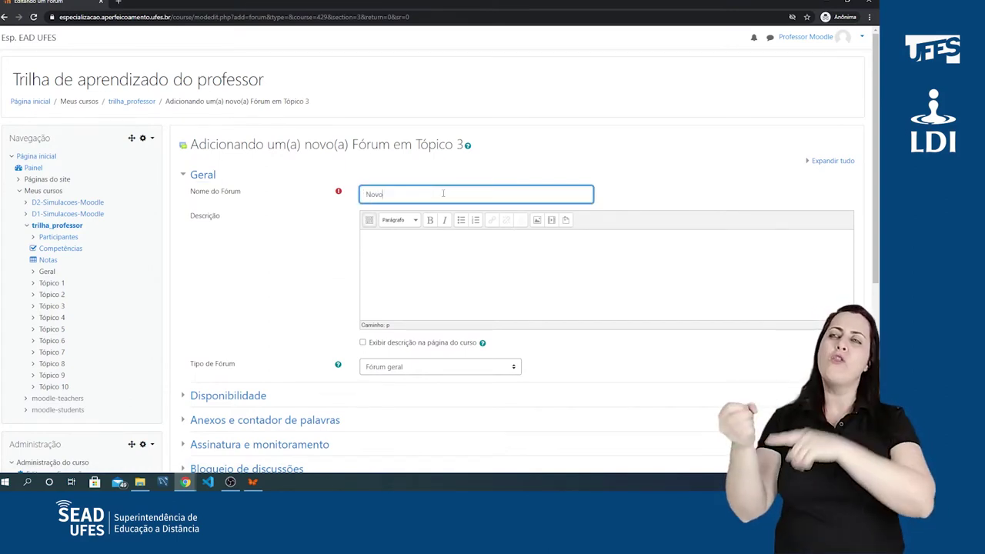
type(" f")
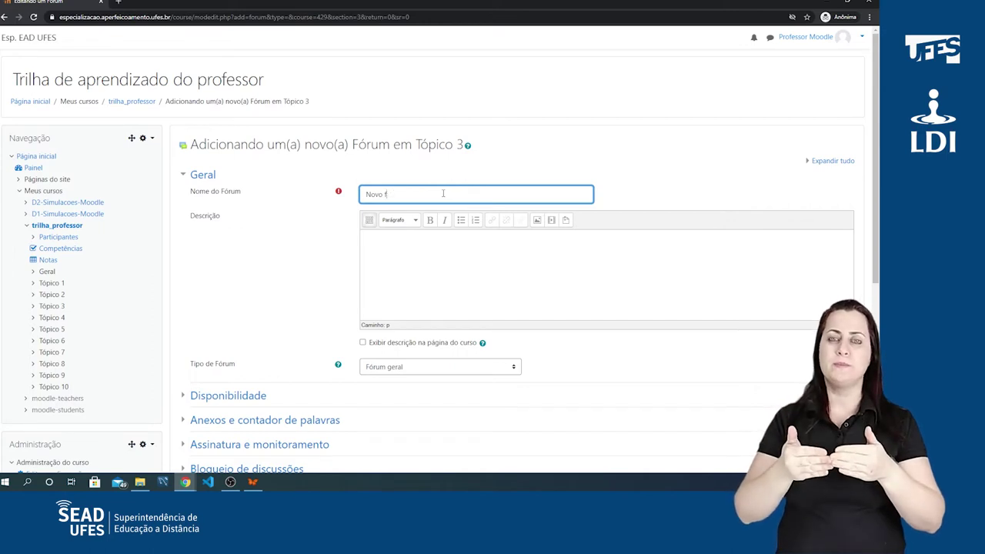
type("orum")
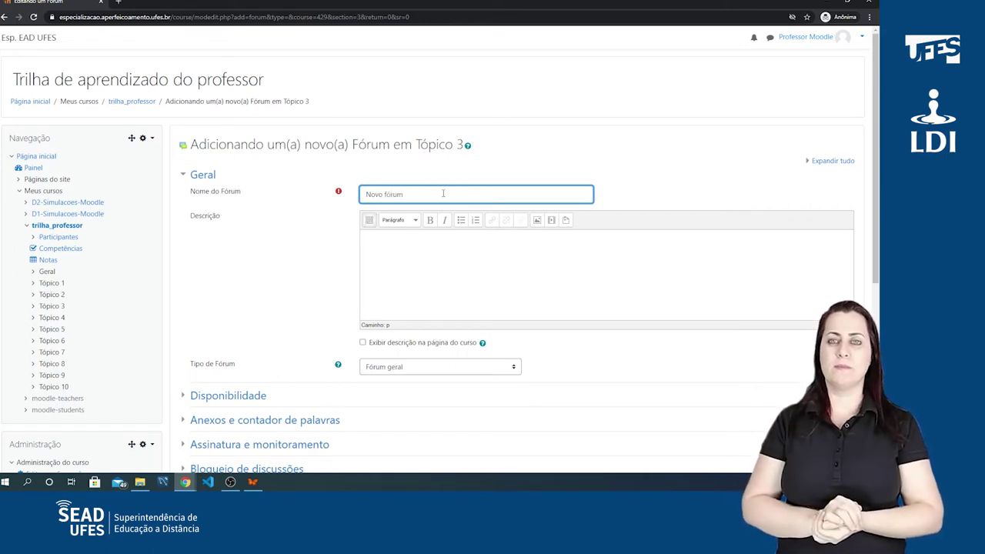
scroll(415, 163, "down", 2)
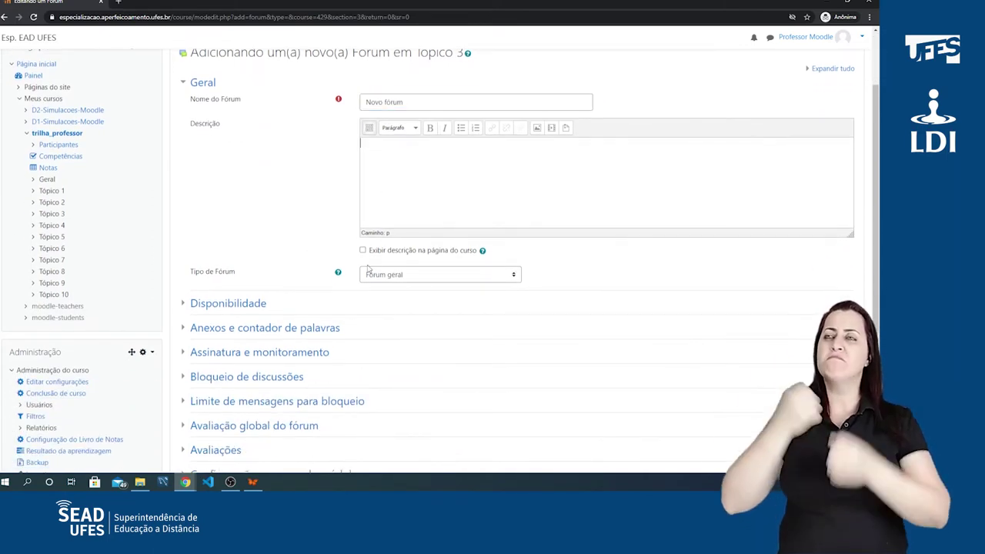
left_click(185, 90)
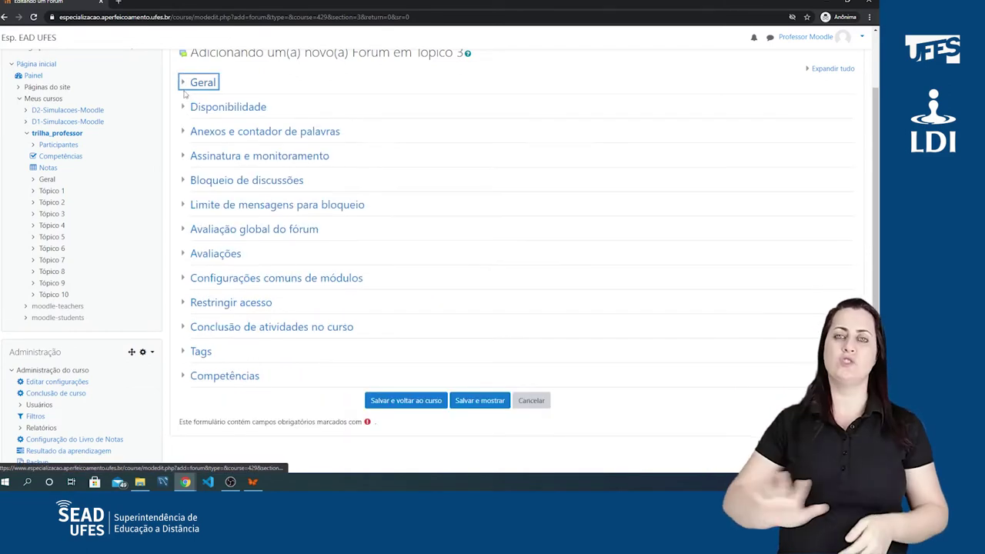
Step: Recheck the forum's Disponibilidade dates and its Assinatura e monitoramento settings
left_click(185, 112)
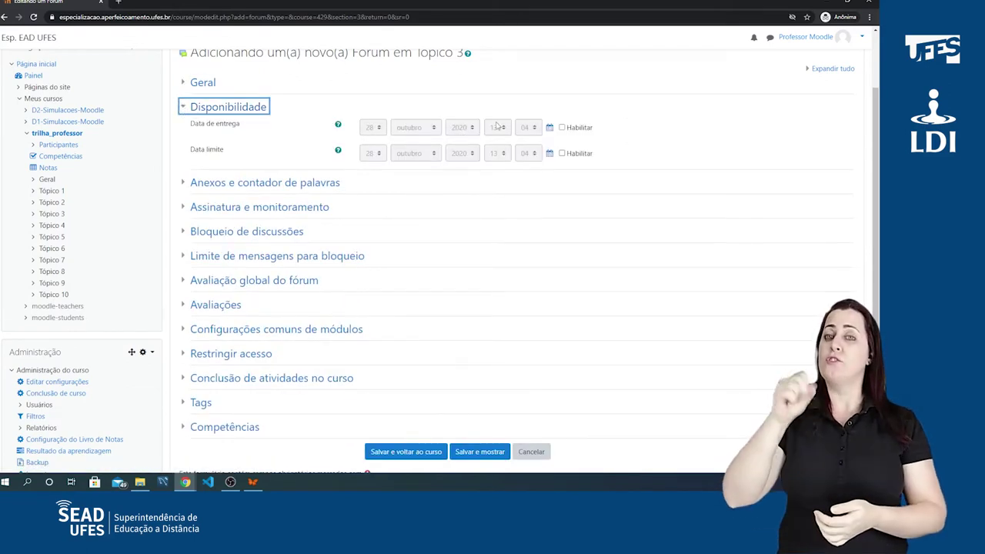
left_click(185, 112)
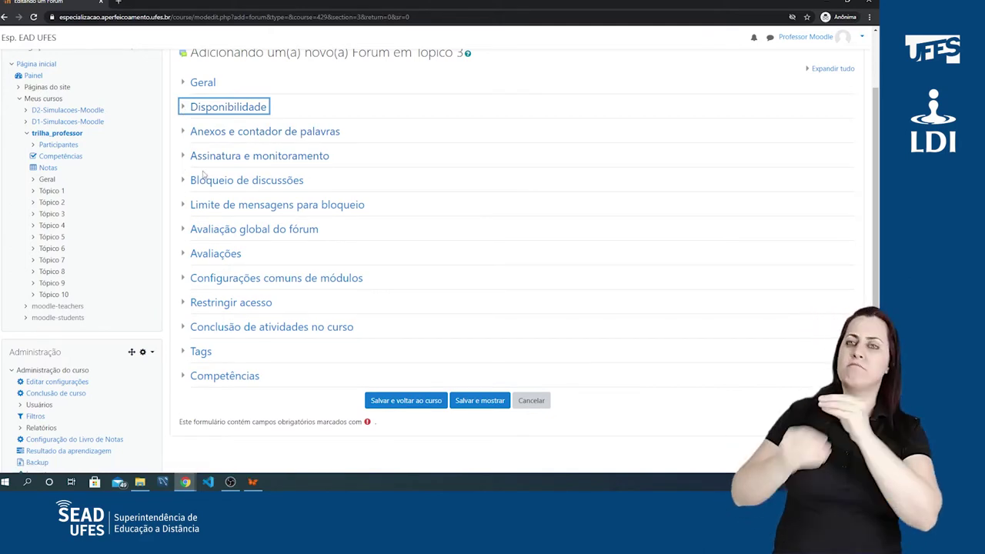
left_click(183, 158)
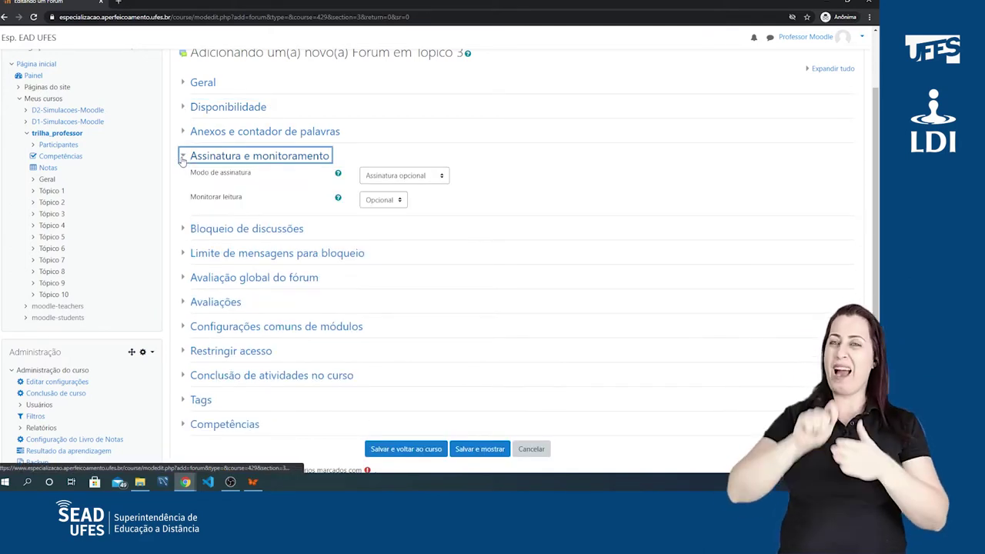
left_click(183, 158)
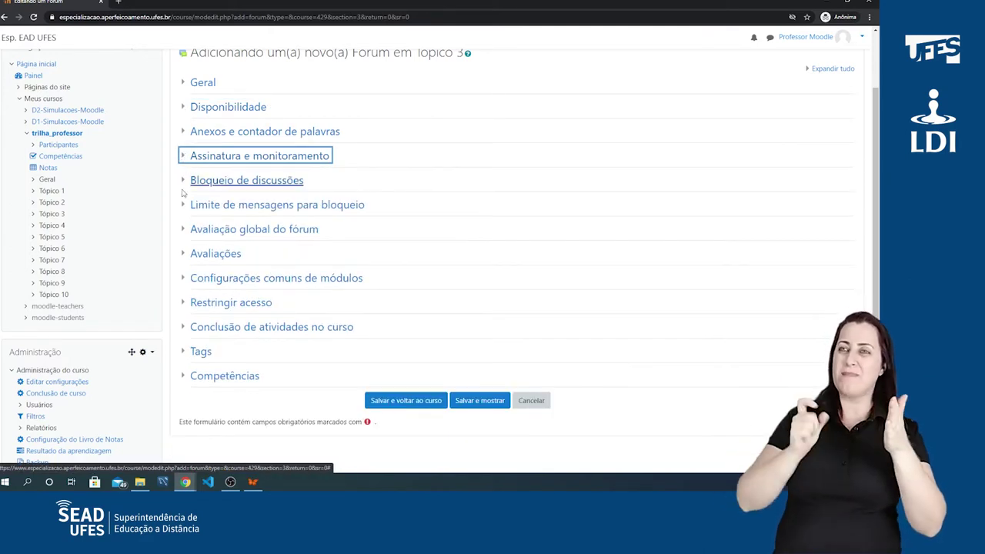
Step: Recheck the forum's grading settings under Avaliação global do fórum and Avaliações
left_click(183, 231)
scroll(331, 193, "down", 1)
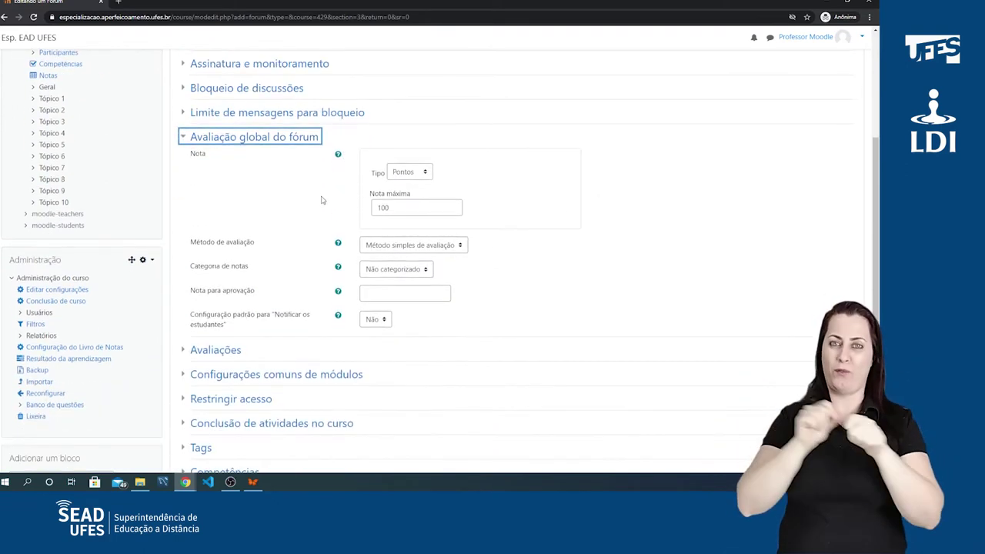
left_click(187, 348)
scroll(292, 193, "down", 1)
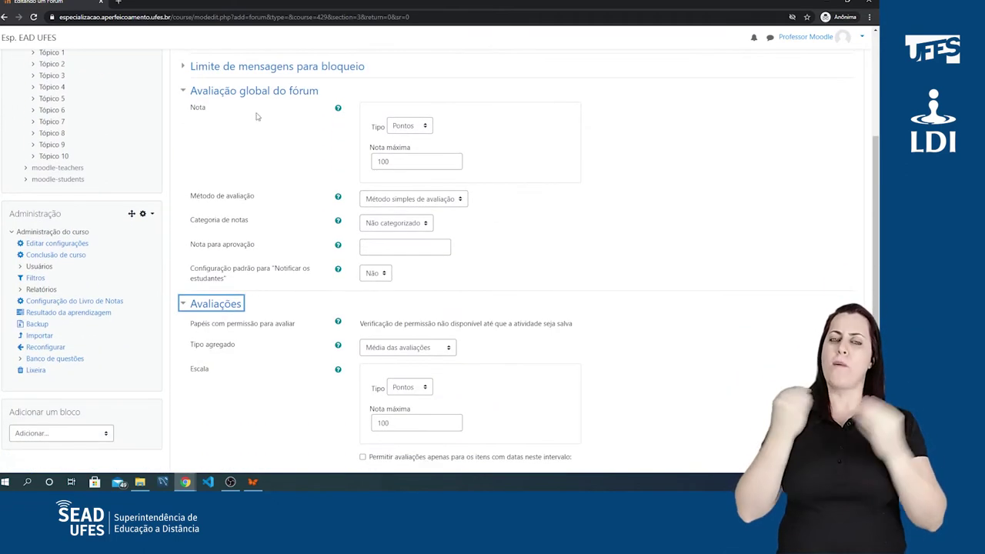
scroll(259, 187, "up", 1)
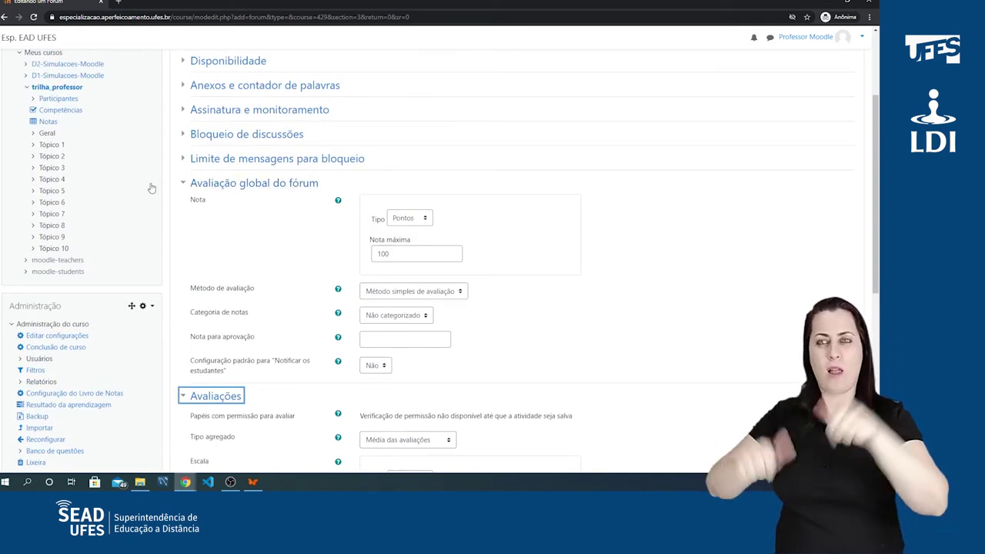
left_click(262, 183)
left_click(189, 208)
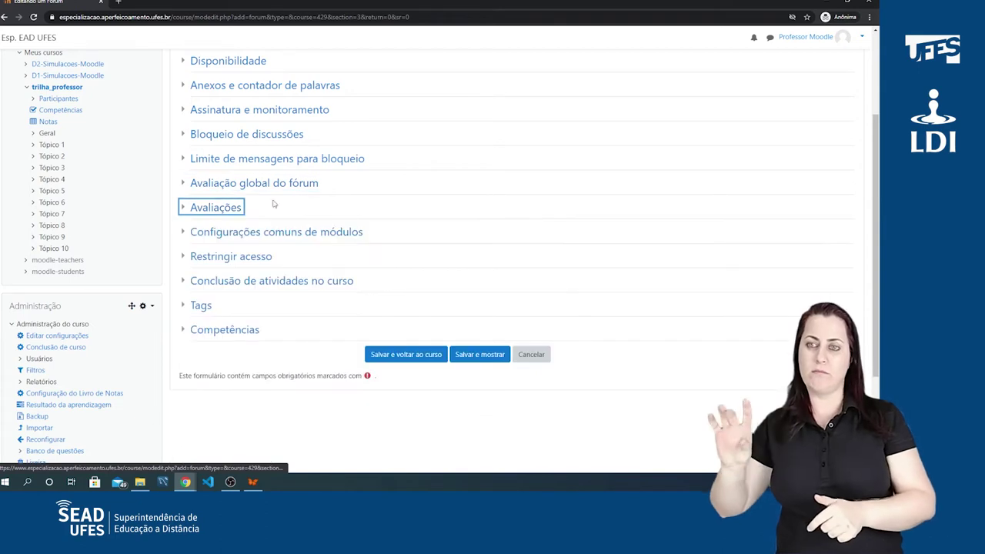
Step: Recheck the forum's visibility and group settings under Configurações comuns de módulos
scroll(274, 203, "down", 1)
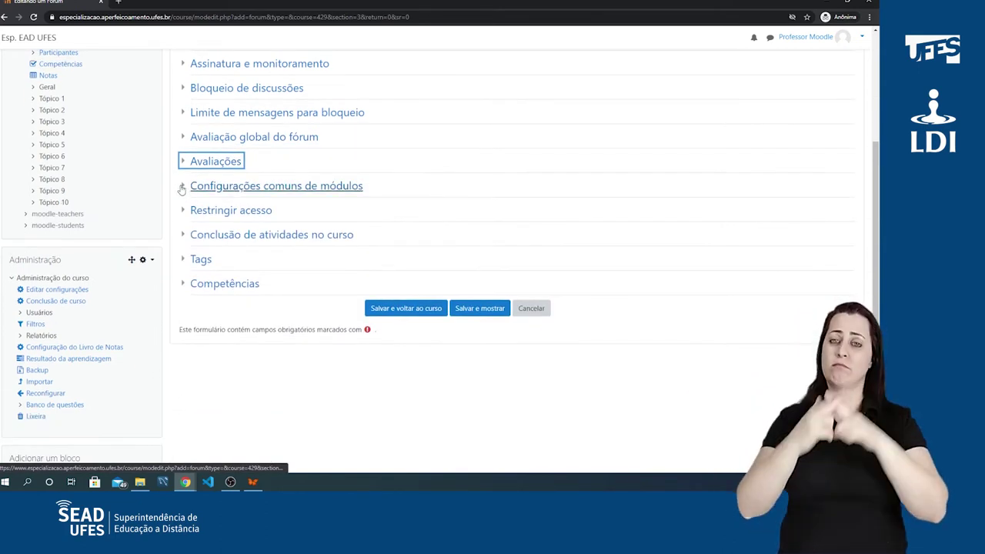
left_click(181, 190)
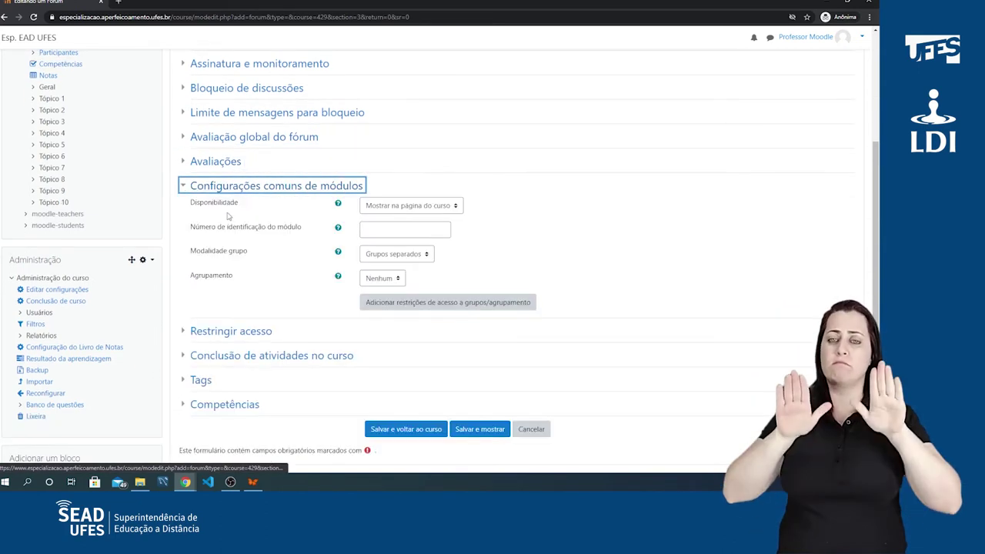
left_click(182, 190)
Step: Save the forum, returning to the course page, and open Novo fórum in Tópico 3
scroll(312, 177, "down", 2)
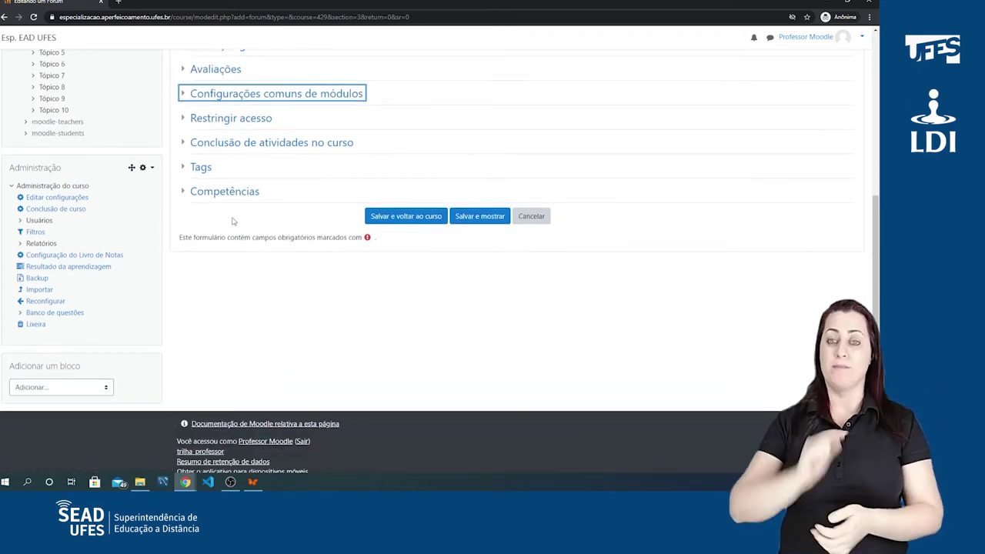
left_click(416, 220)
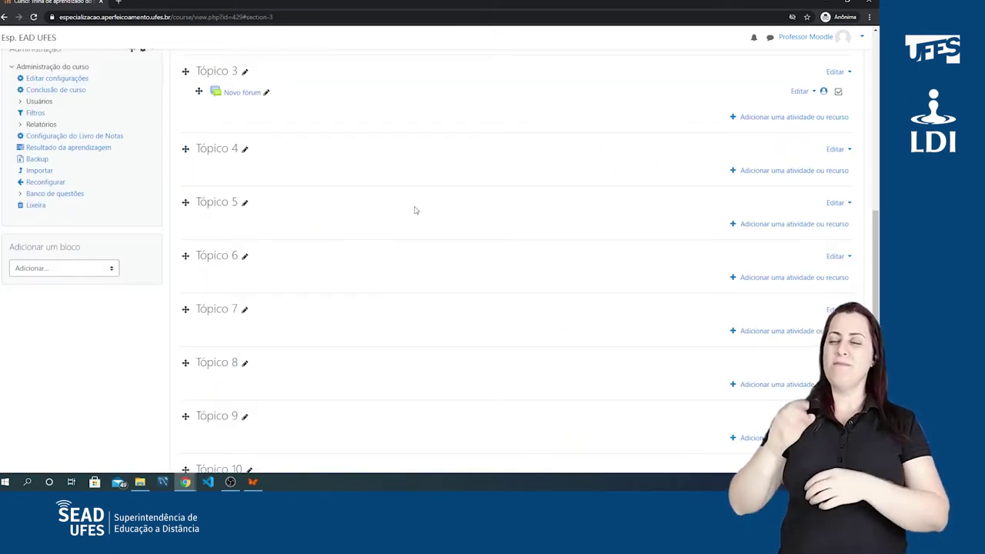
scroll(413, 212, "up", 3)
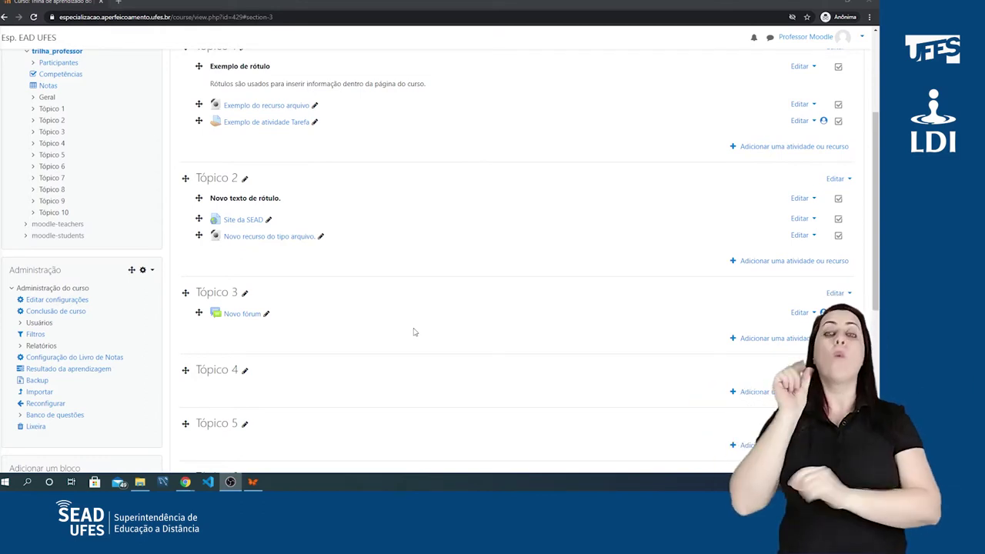
left_click(236, 316)
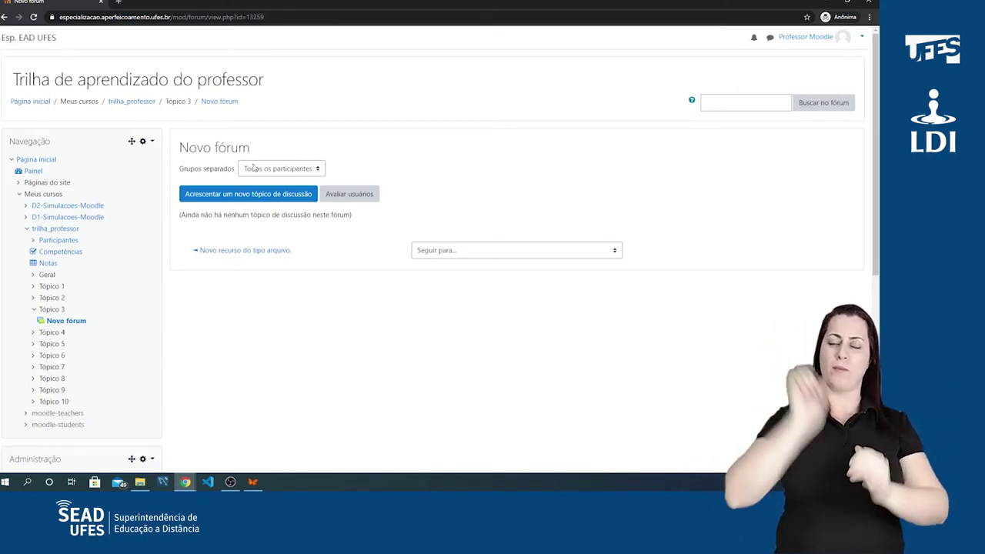
Step: Check which groups can be chosen under Grupos separados on the Novo fórum page
left_click(318, 171)
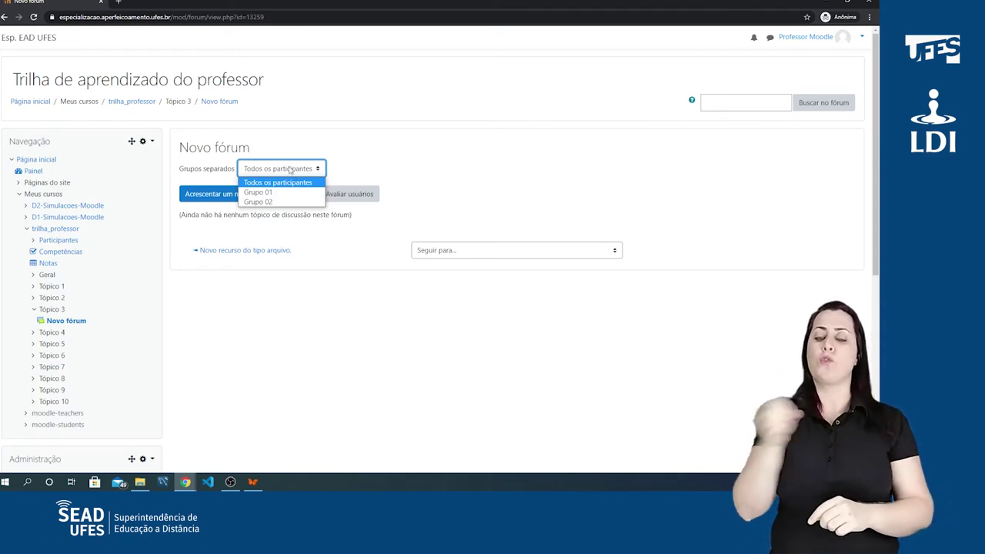
left_click(290, 169)
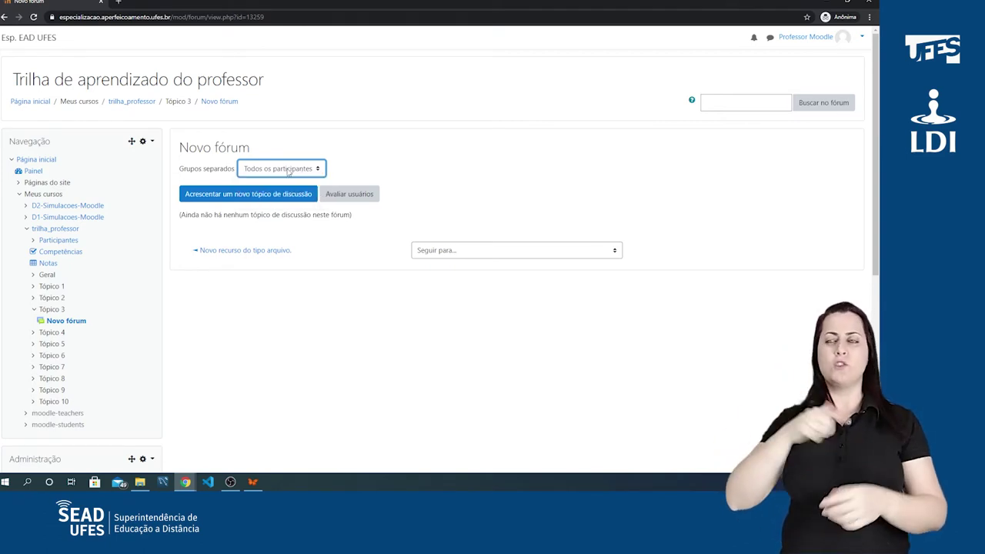
left_click(469, 179)
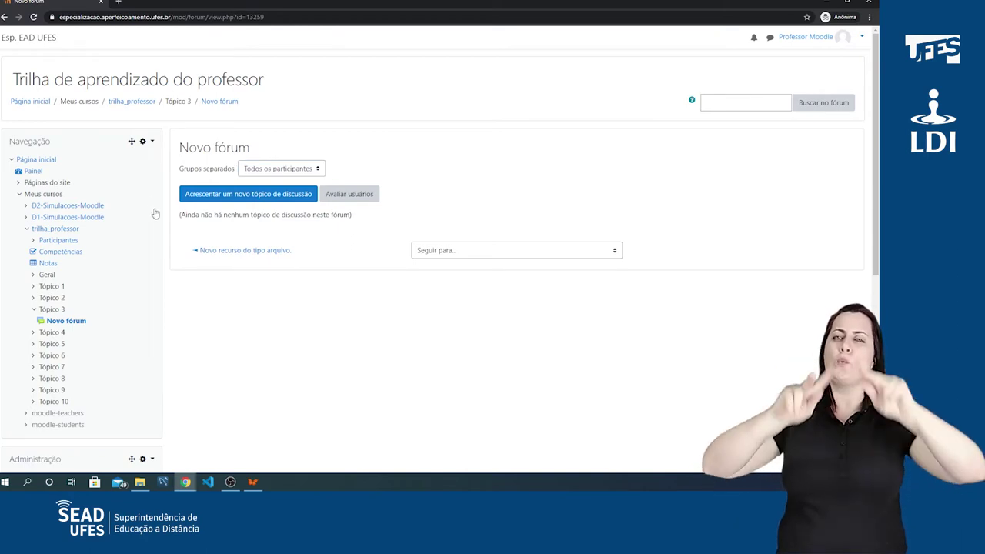
Step: Start a new discussion topic for all participants with the subject "Olá a todos."
left_click(273, 195)
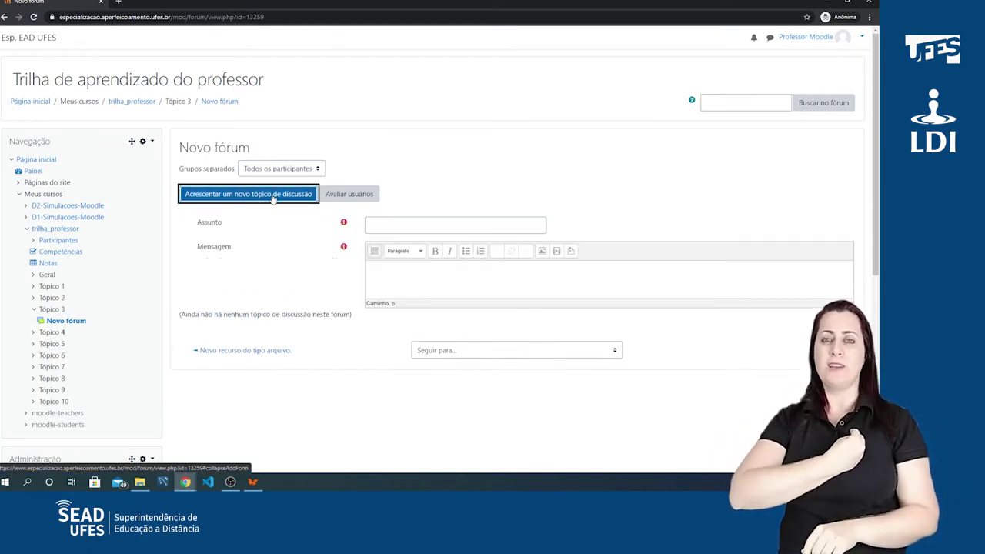
left_click(409, 228)
type("Olá a")
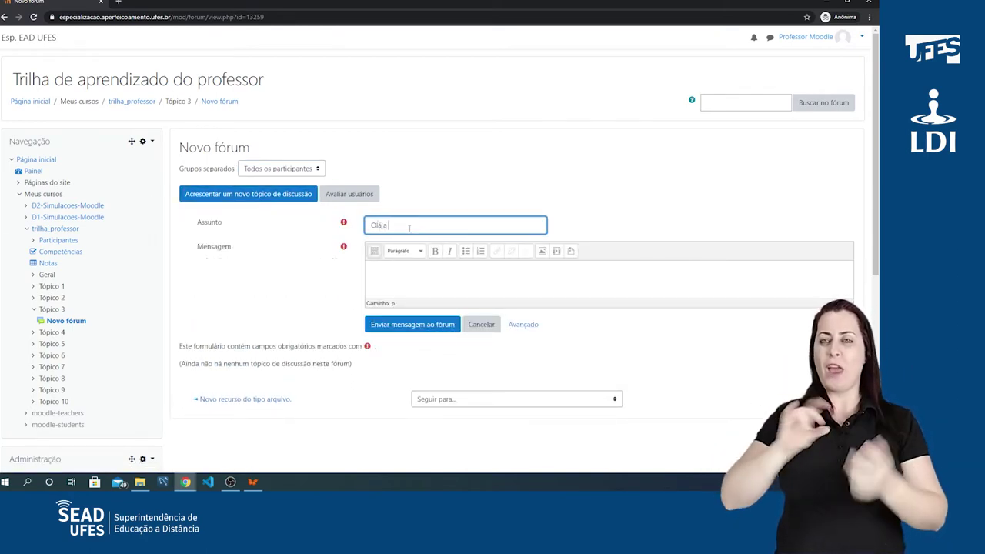
type(" todos.")
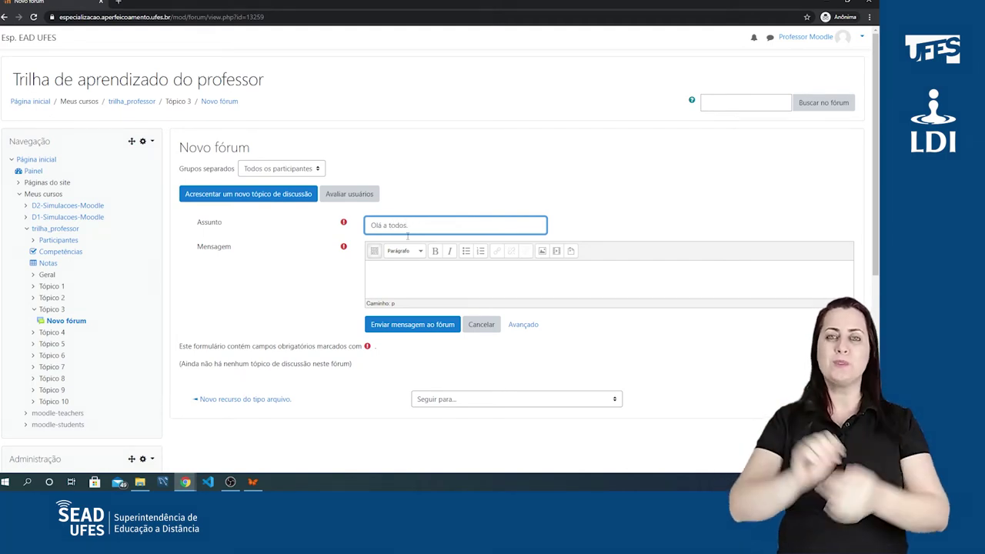
Step: Write the message "Contém como está sendo o dia..." and post the discussion to the forum
left_click(393, 276)
type("Como")
key("BackSpace")
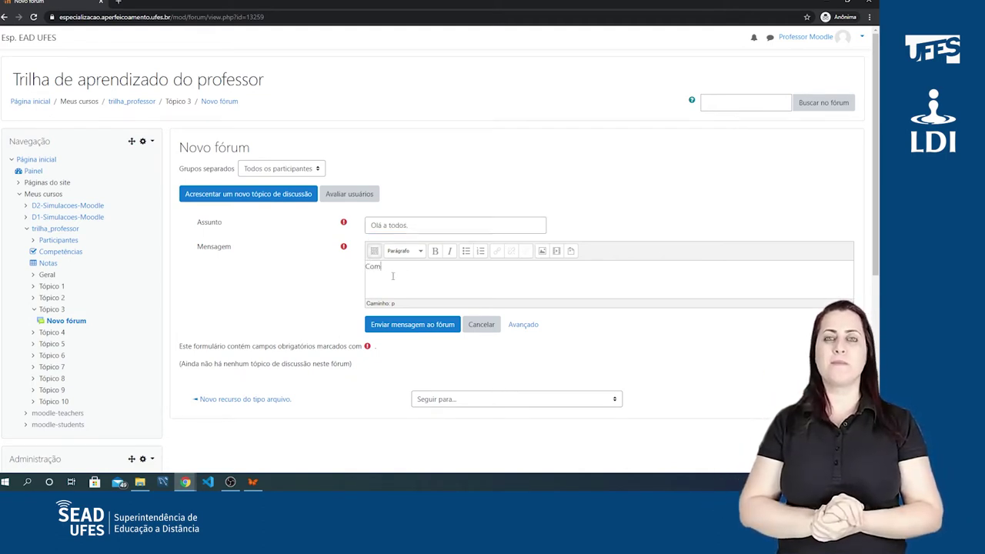
type("tém como está")
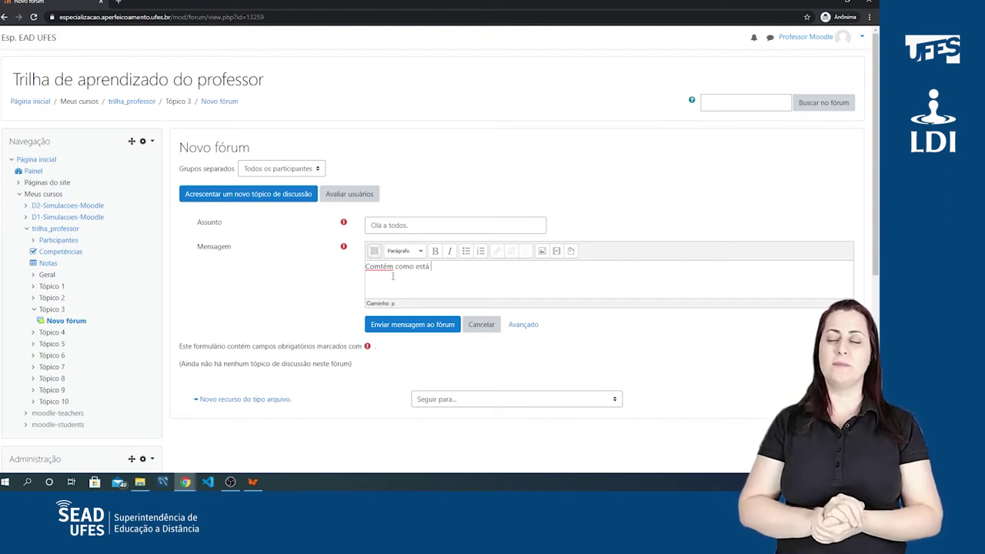
type(" sendo o dia...")
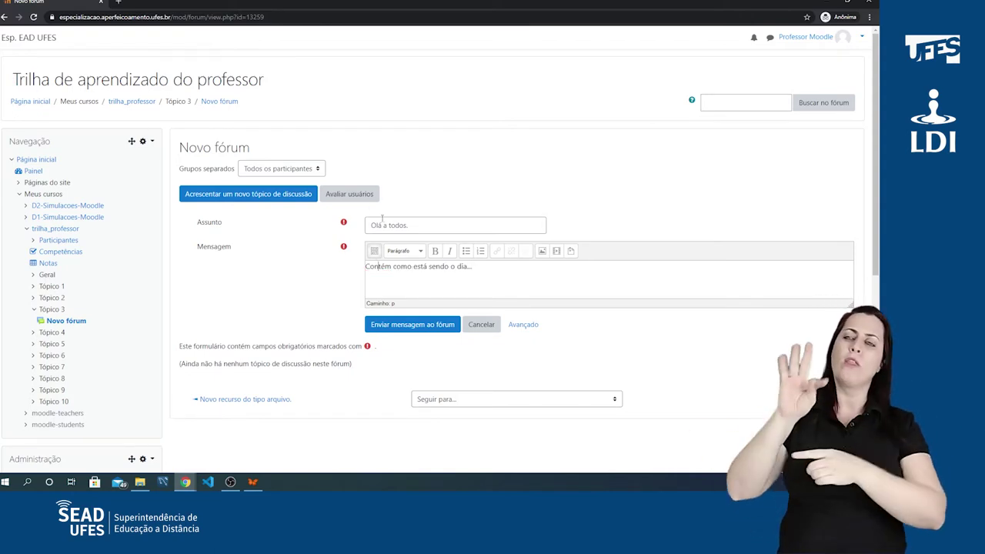
triple_click(390, 223)
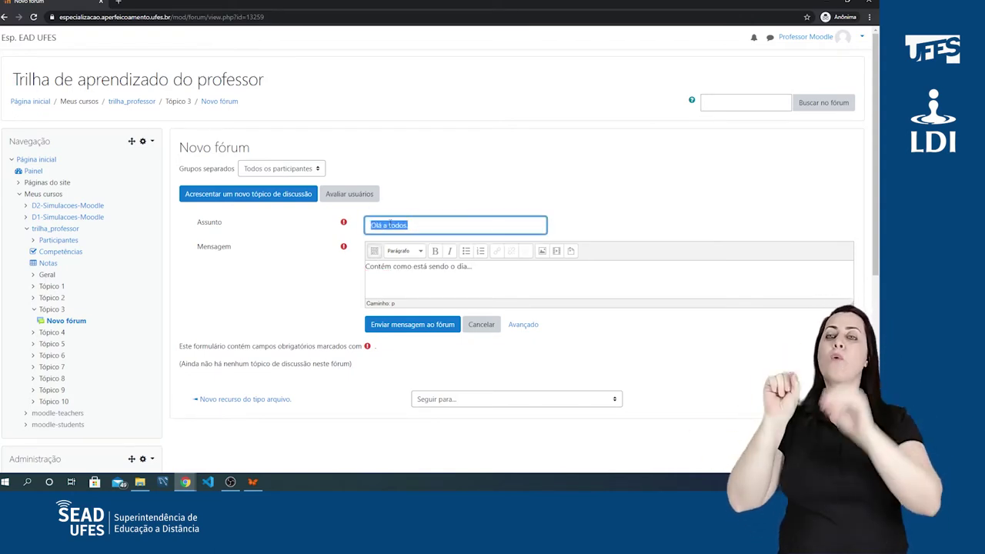
triple_click(399, 266)
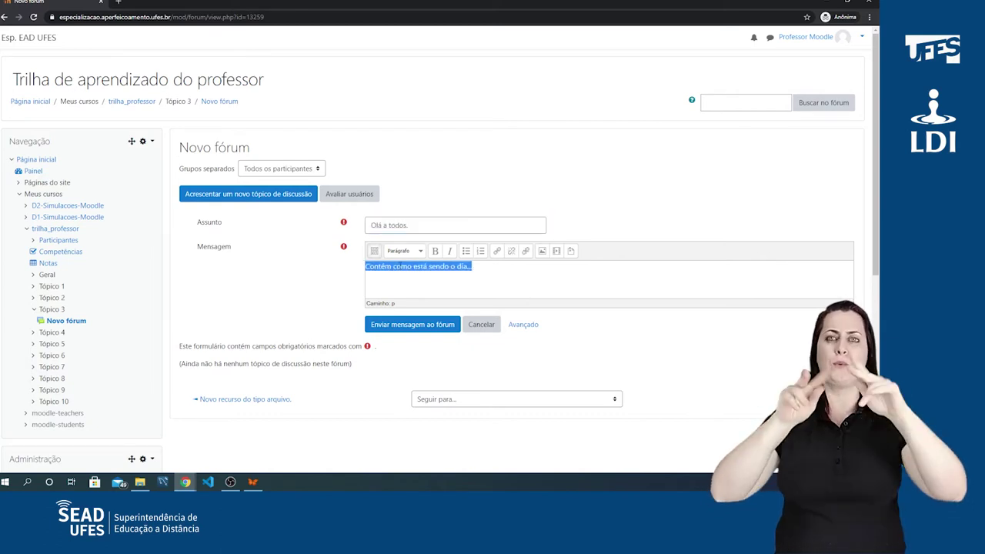
left_click(414, 273)
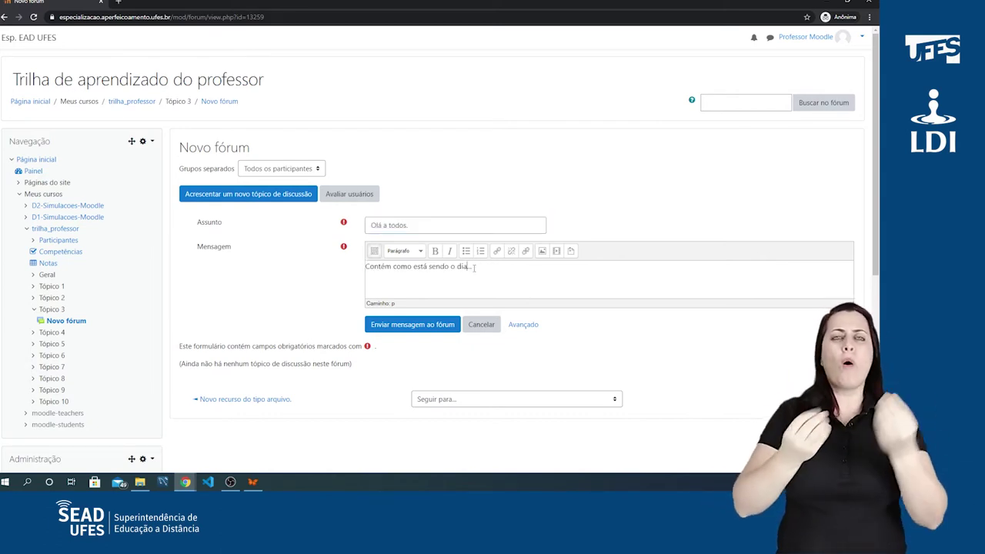
left_click(414, 325)
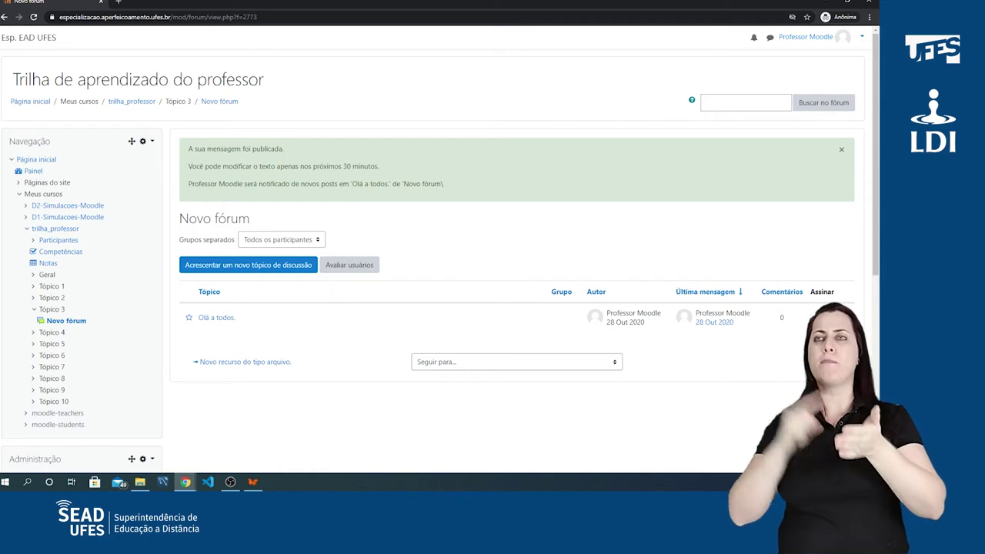
Step: View the actions available for the "Olá a todos." discussion, and open the discussion itself
left_click(845, 317)
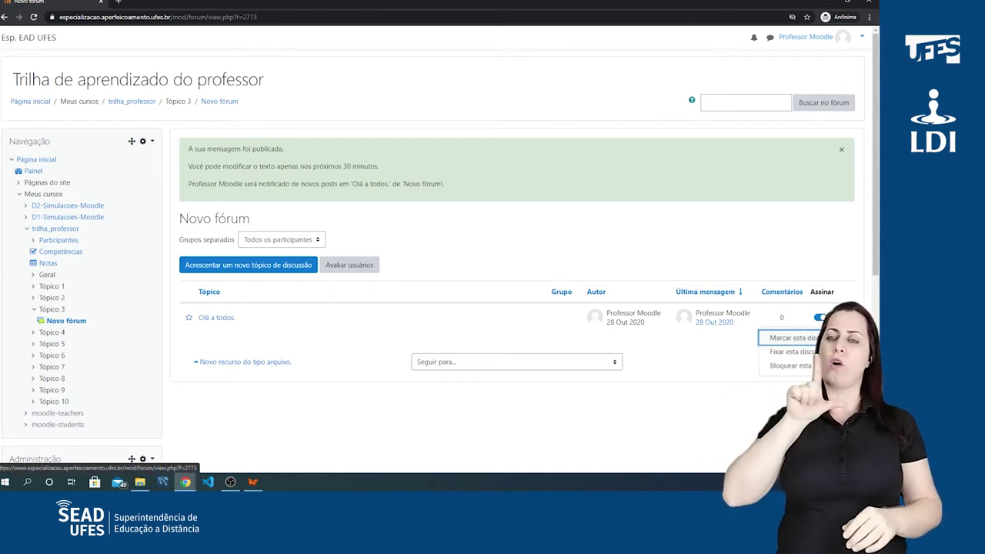
left_click(691, 329)
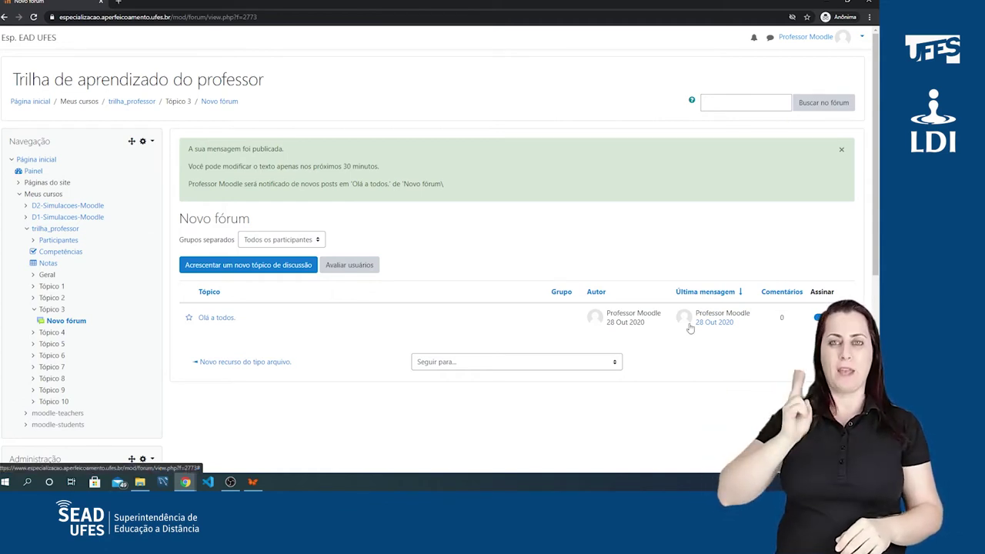
left_click(219, 319)
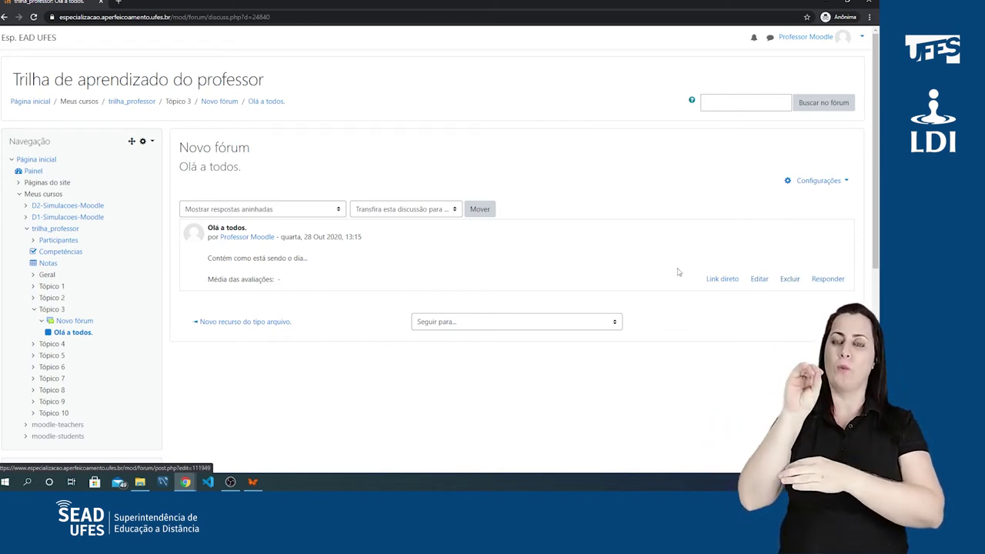
Step: Reply to the "Olá a todos." post with "Estou bem, obrigado pela preocupação." and send the reply to the forum
left_click(830, 284)
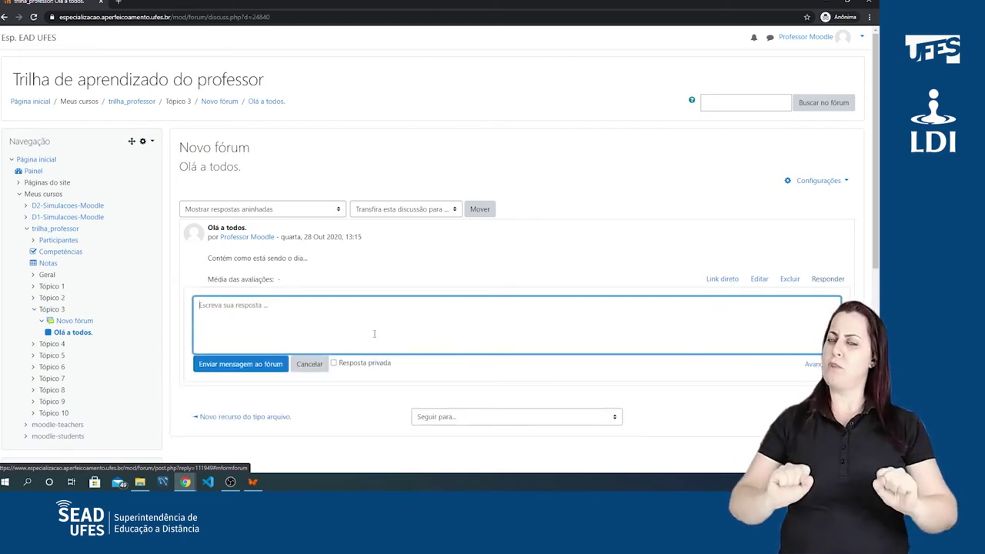
type("Estou")
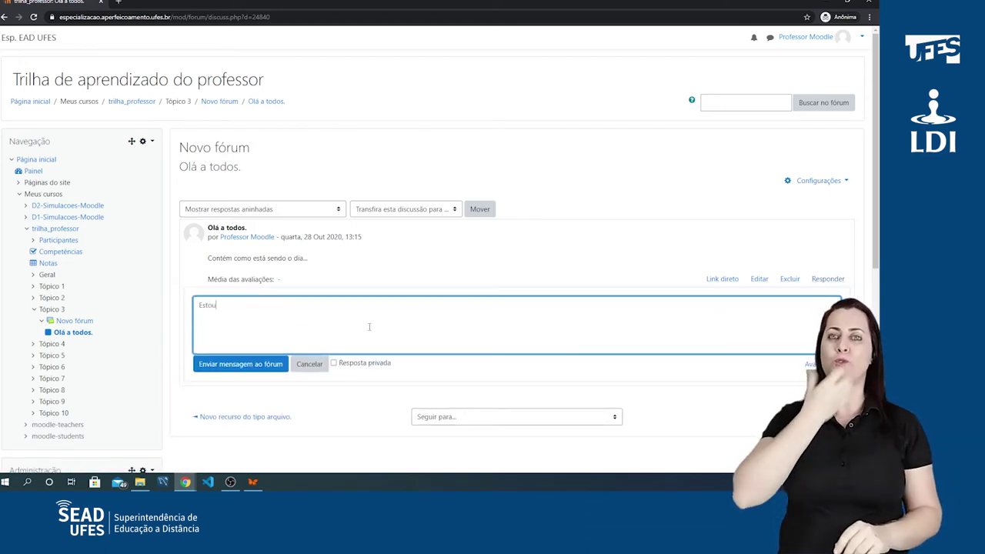
type(" bem, ob")
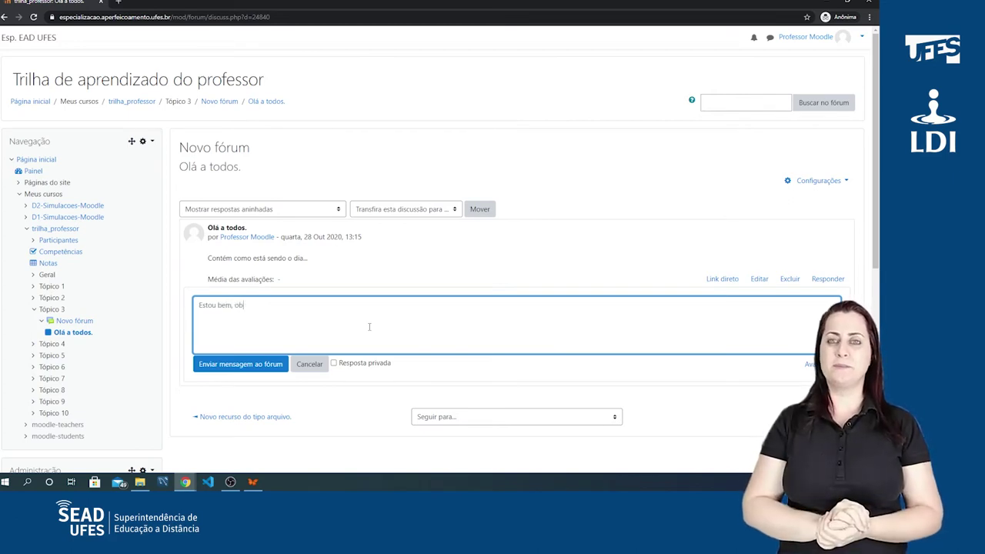
type("rigado pela p")
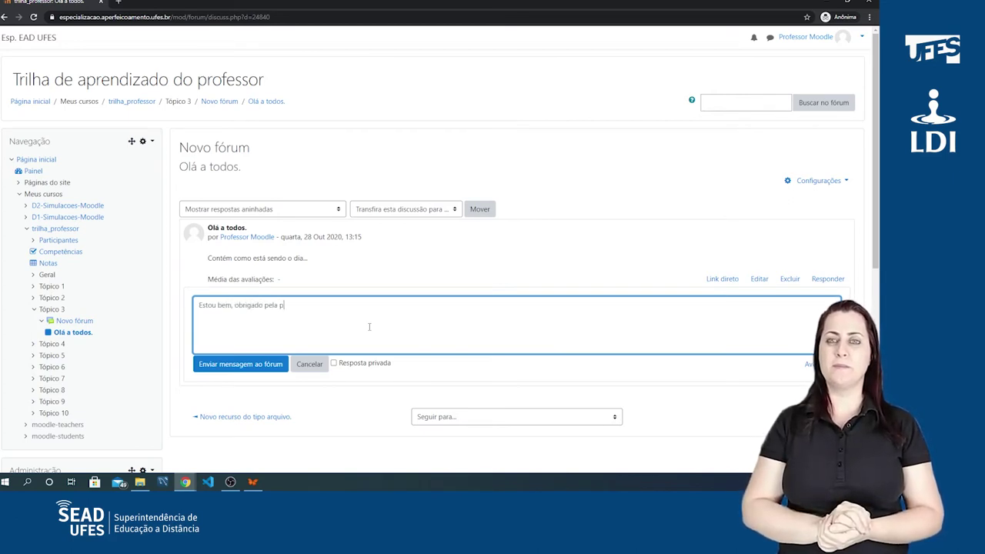
type("reocupação.")
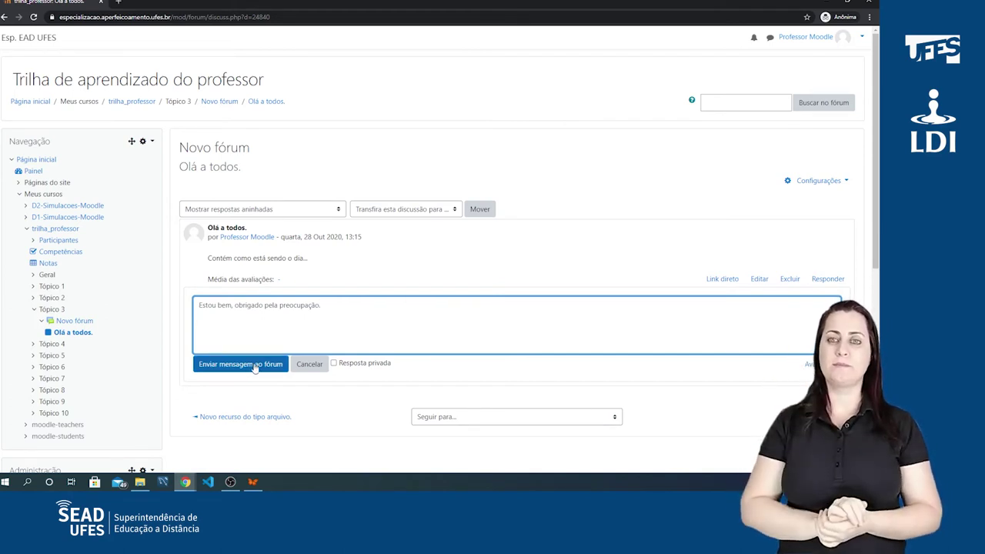
left_click(254, 365)
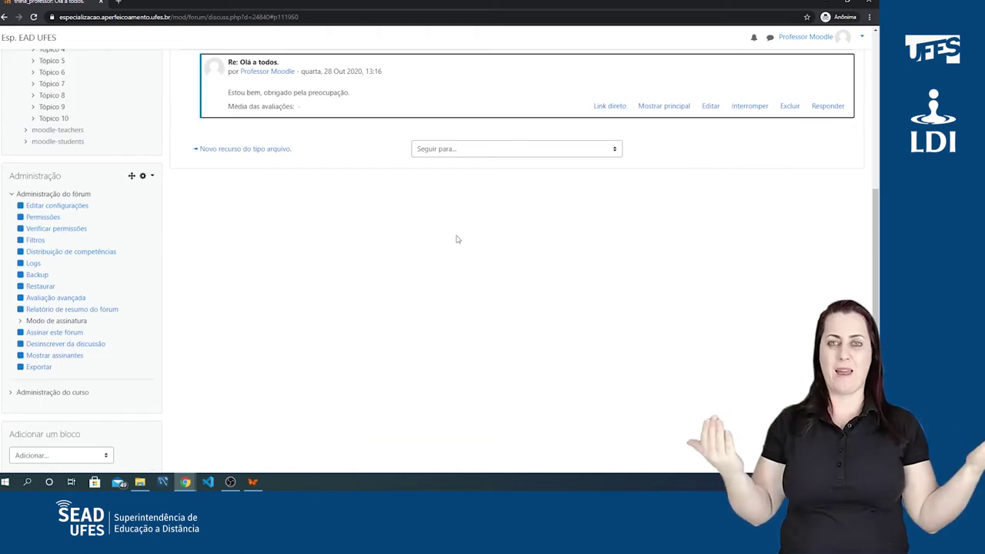
Step: Review the original post and the nested reply in the "Olá a todos." discussion
scroll(455, 237, "up", 3)
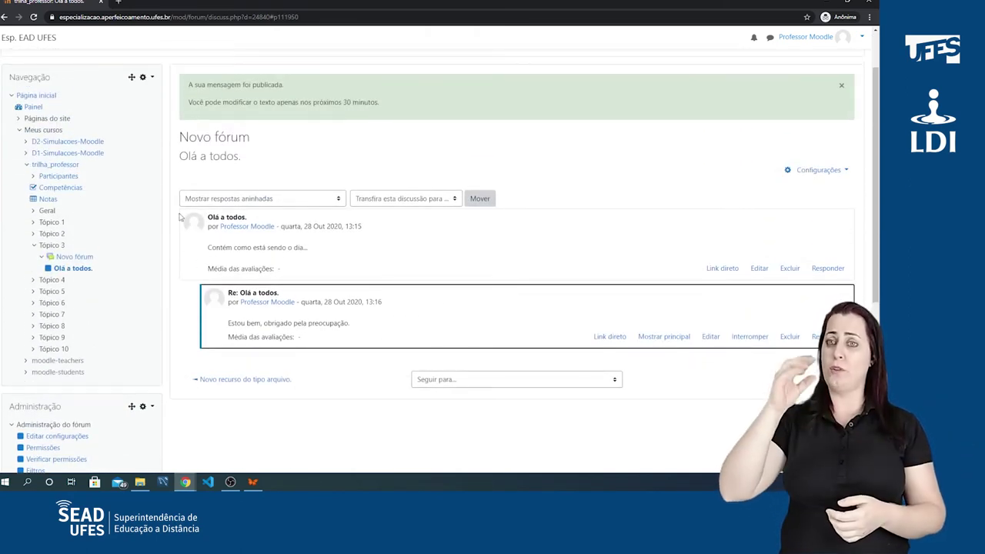
left_click(403, 254)
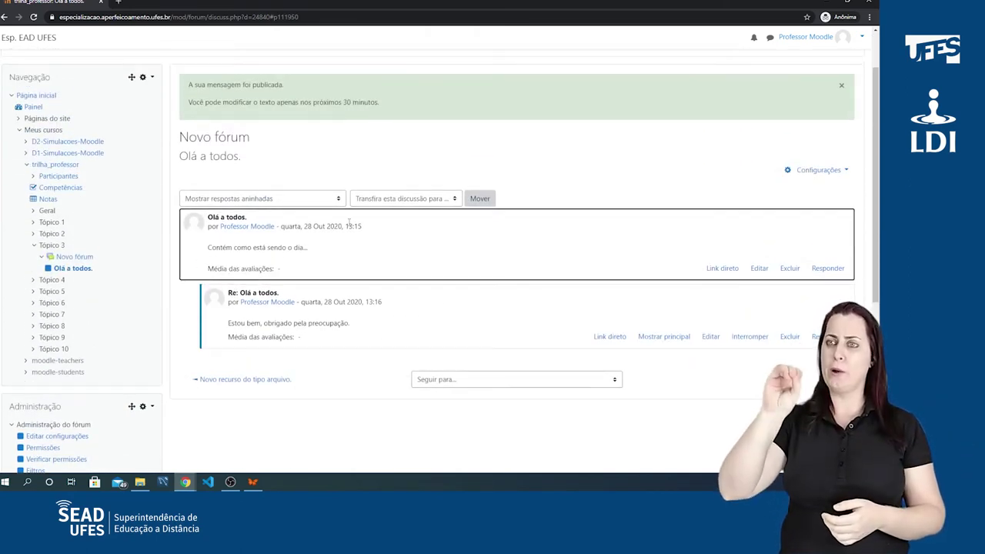
left_click(452, 321)
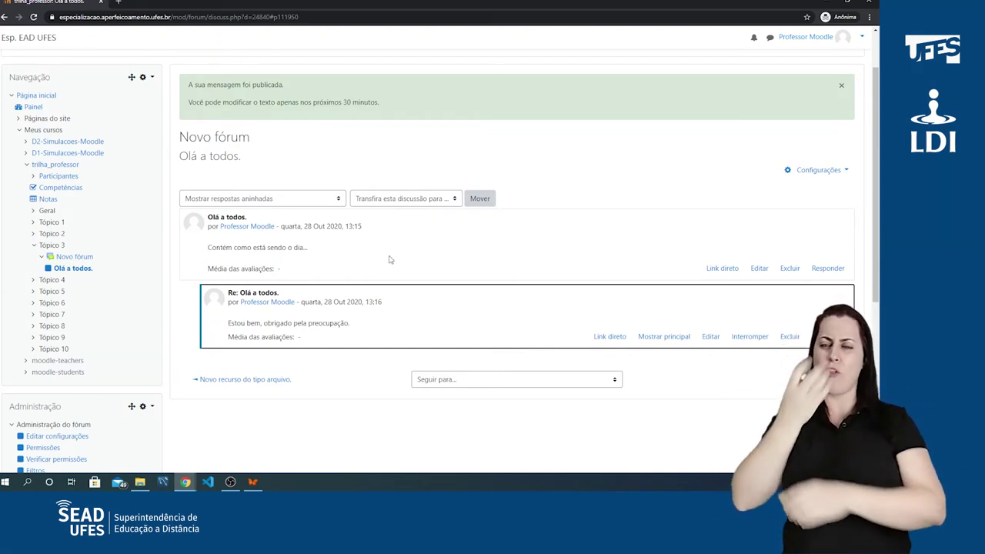
left_click(443, 236)
left_click(463, 315)
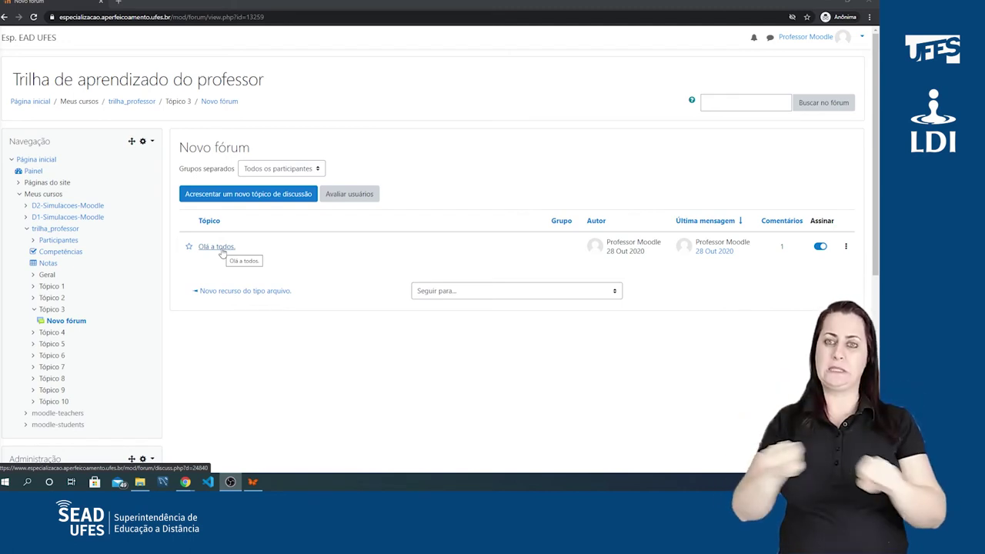
Step: Look again at the Grupos separados choices above the forum's discussion list
left_click(289, 168)
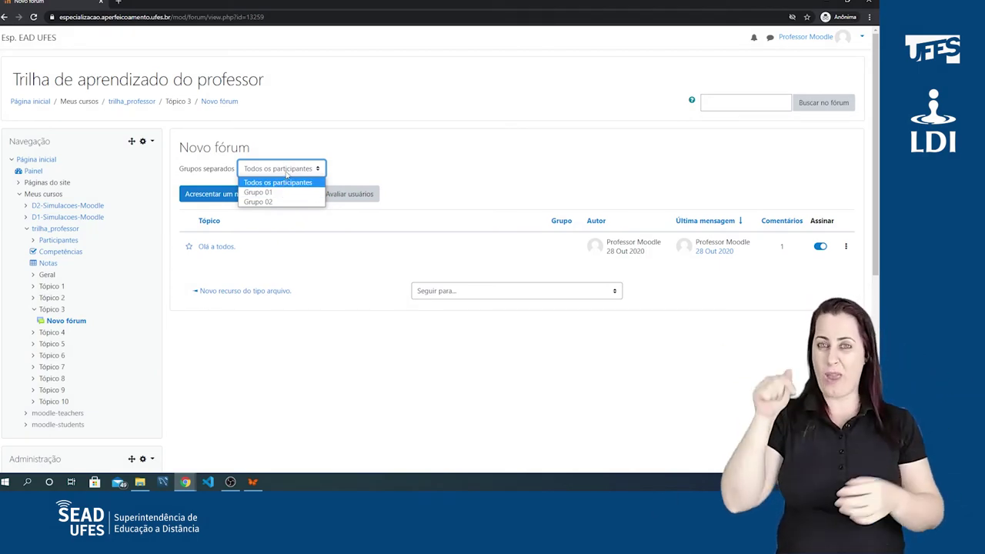
left_click(355, 169)
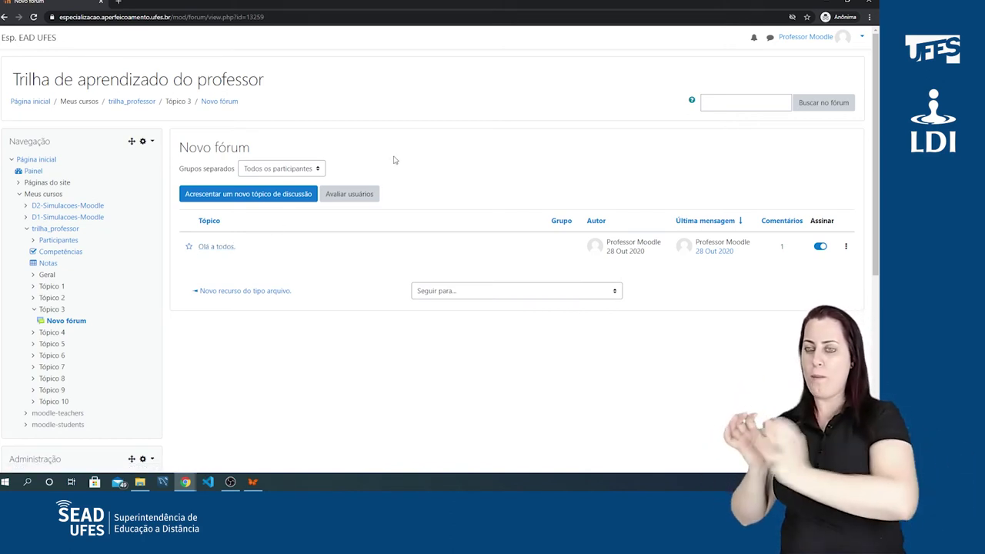
left_click(304, 168)
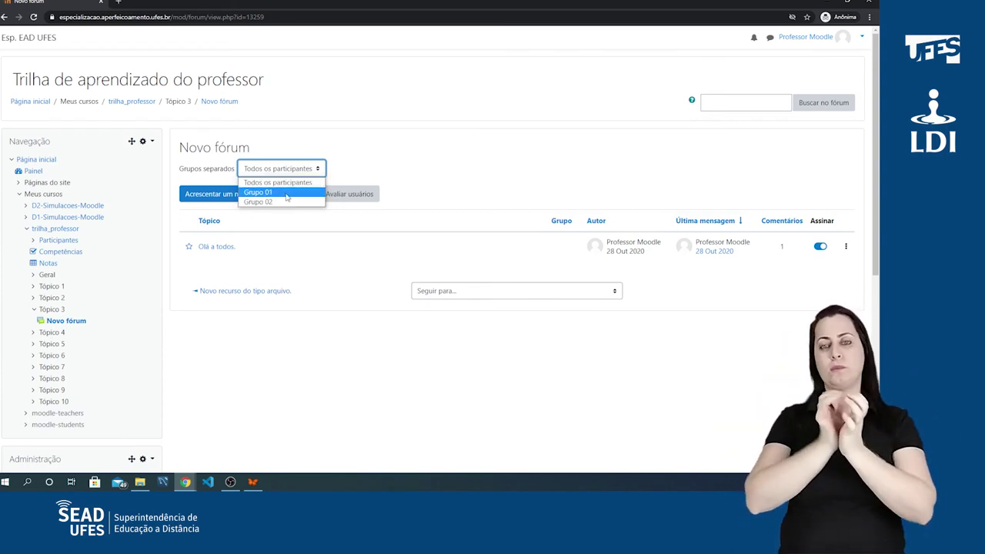
left_click(381, 162)
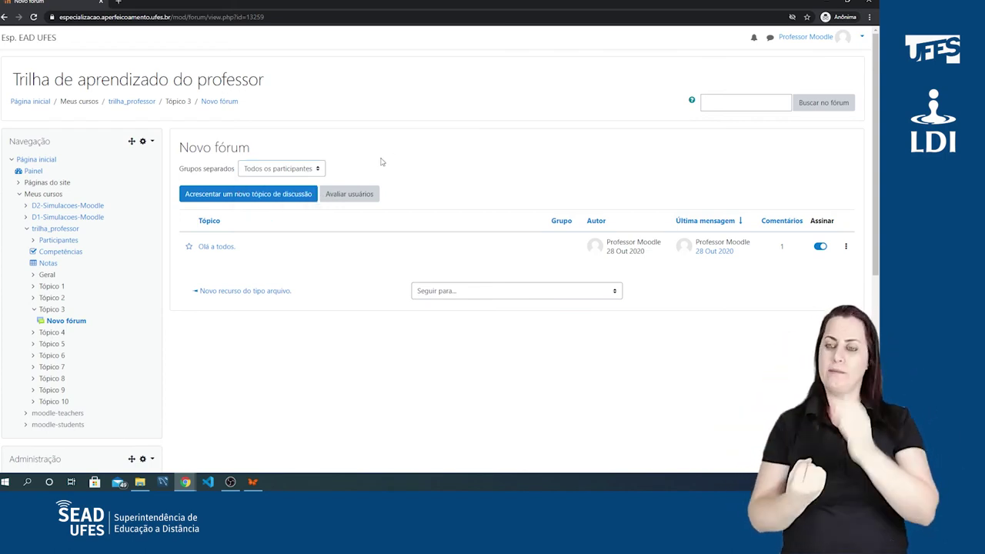
Step: Switch the forum to Grupo 01 and start a new discussion topic with the subject "Olá alunos do grupo 01"
left_click(276, 198)
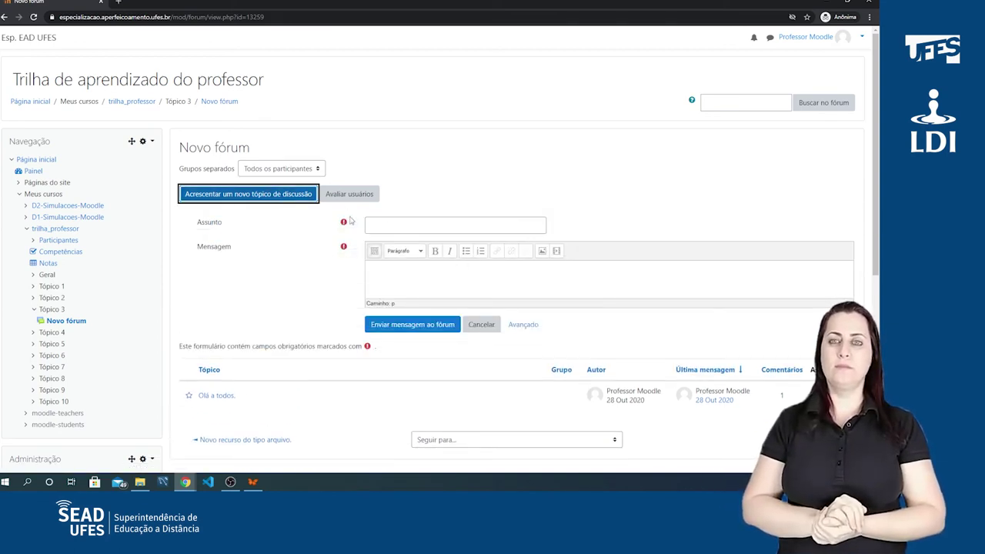
left_click(297, 167)
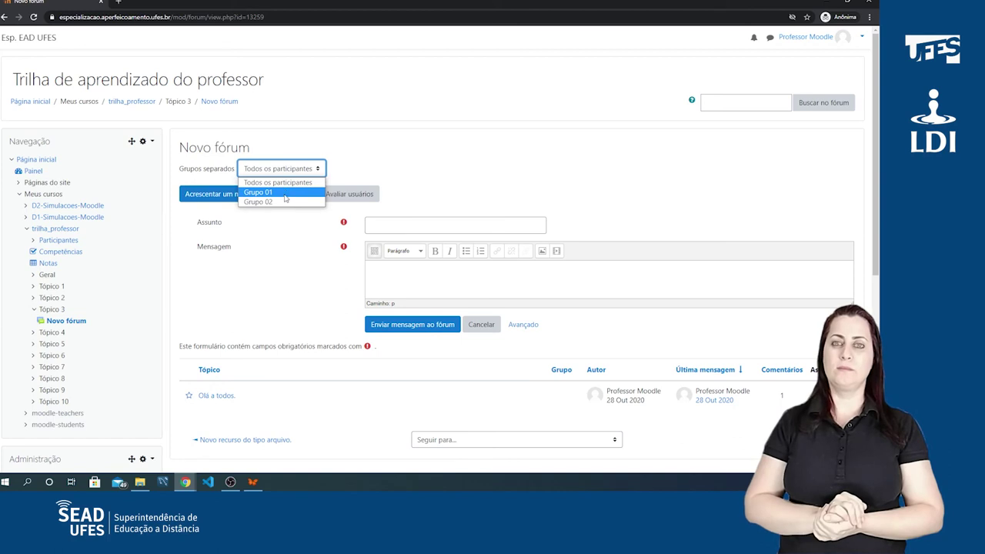
left_click(286, 192)
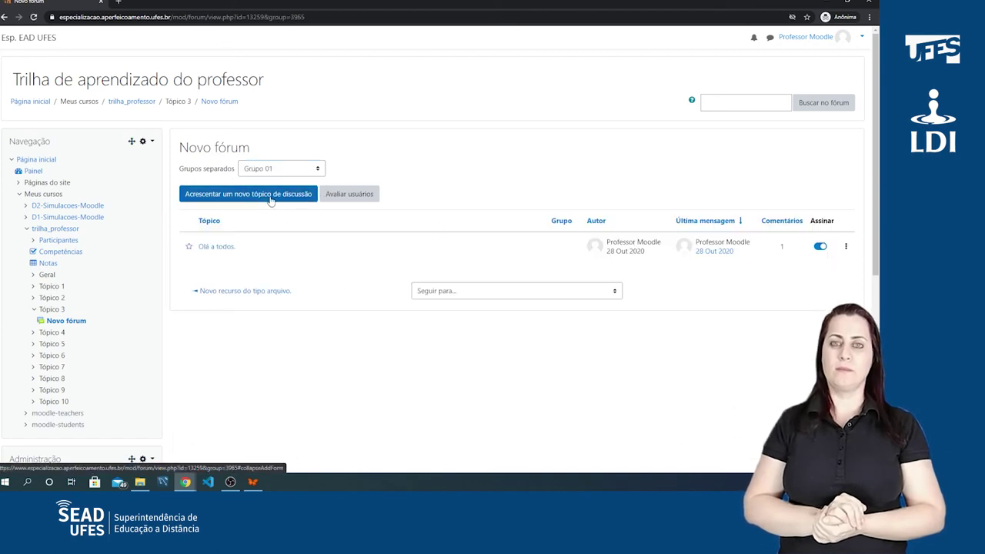
left_click(266, 198)
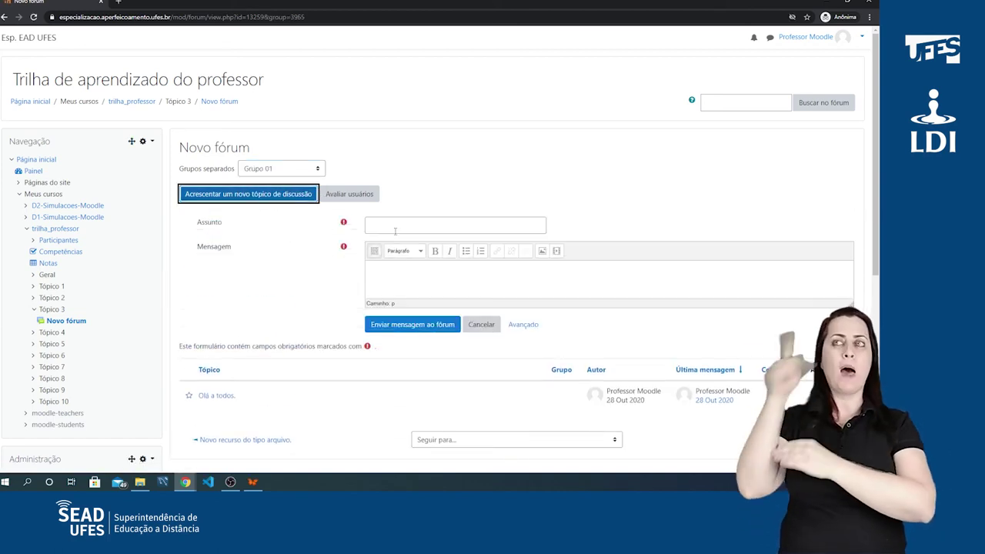
left_click(429, 227)
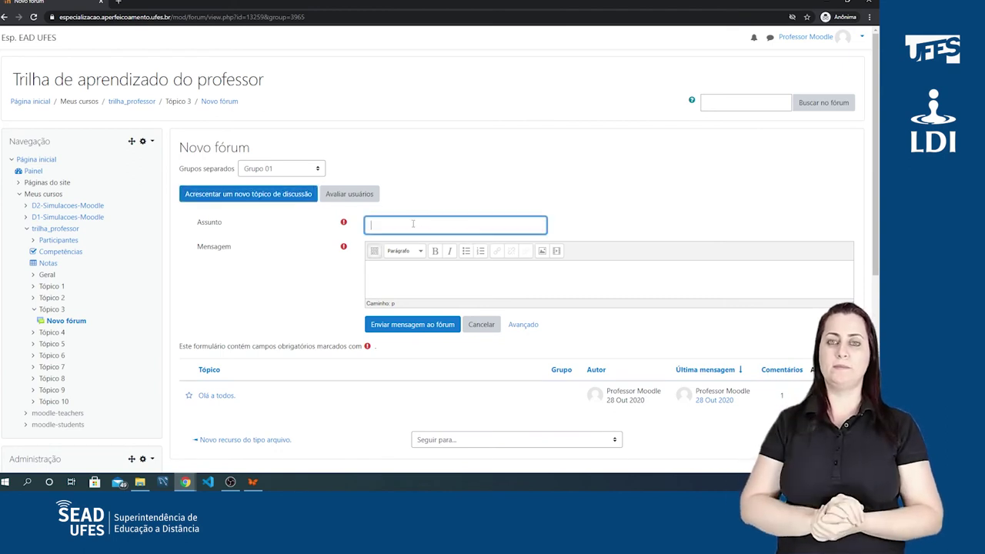
type("Olá")
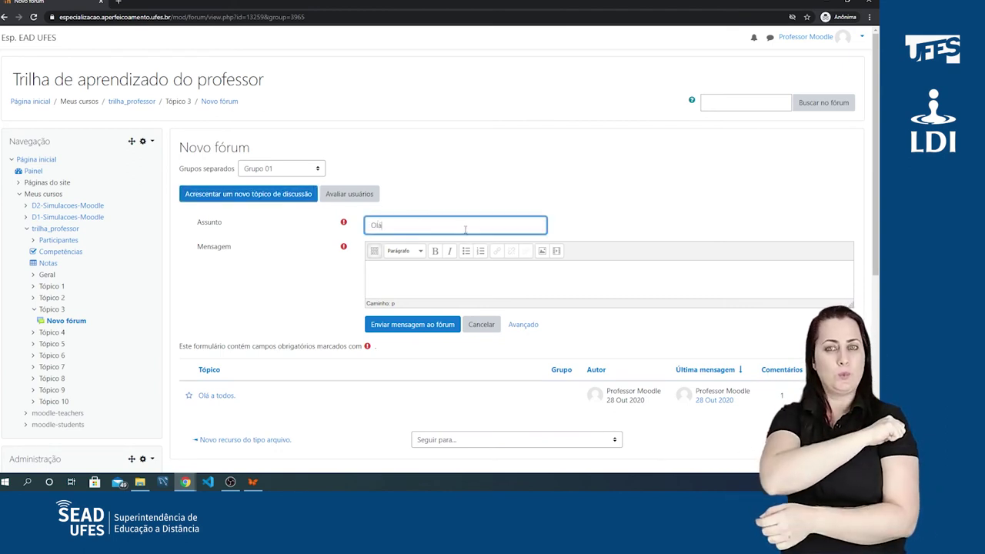
type(" alunos do")
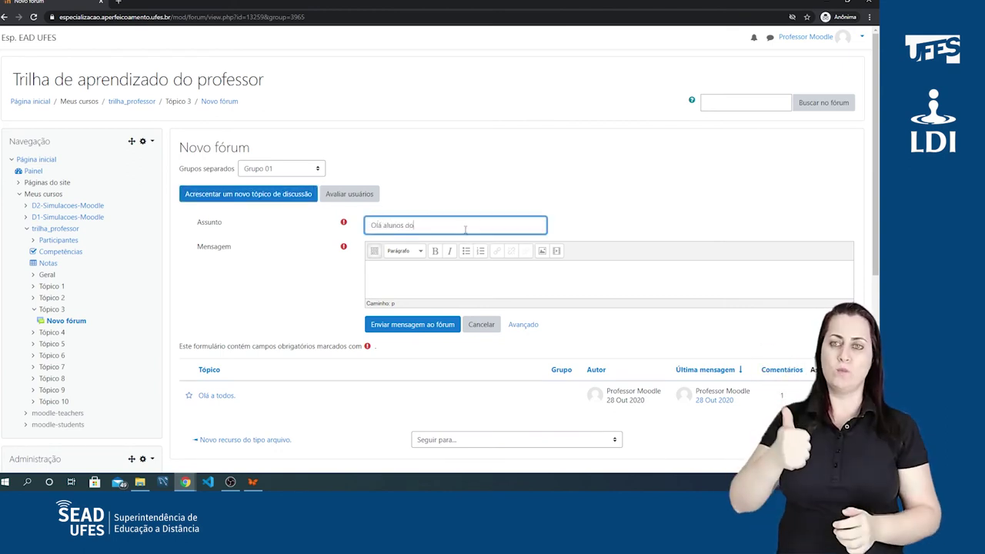
type(" grupo 01")
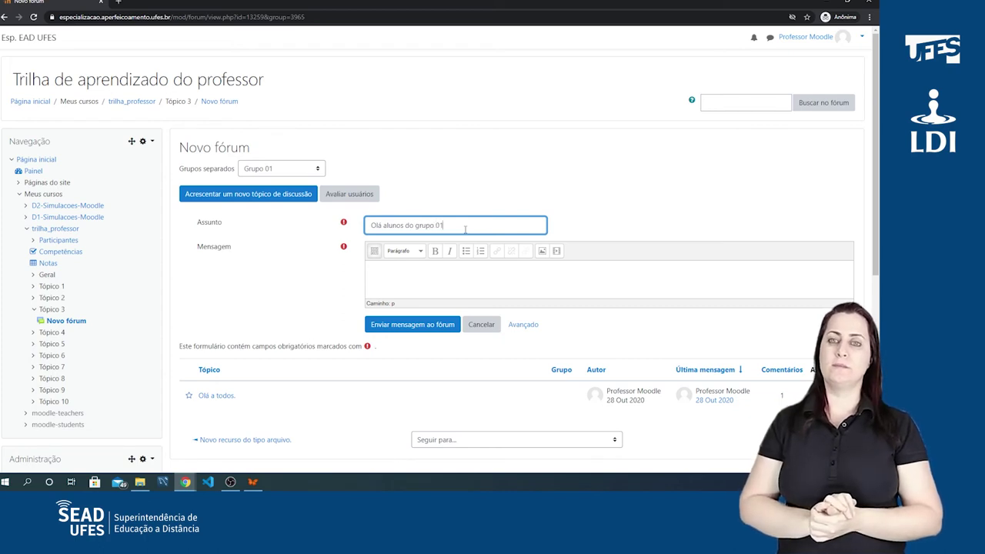
Step: Write "Falem sobre o seu dia de hoje..." as the discussion's message and post it to the forum
left_click(401, 264)
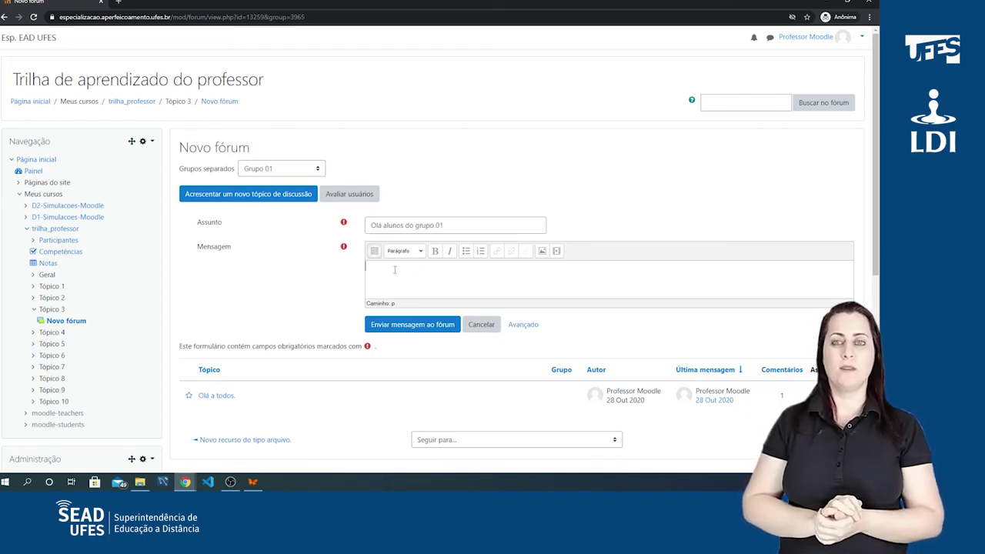
type("Fala")
key("BackSpace")
type("em ")
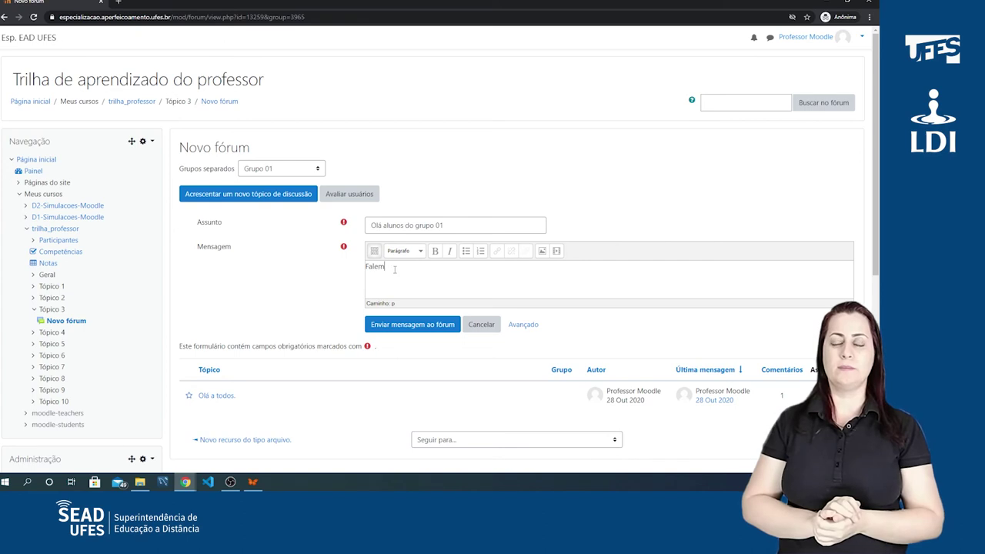
type("sobre o se")
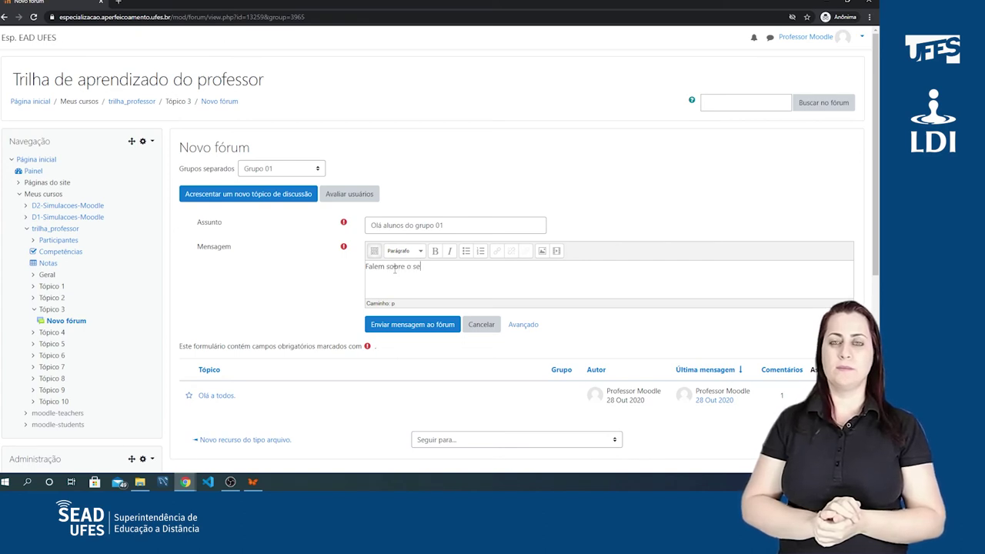
type("u dia de ")
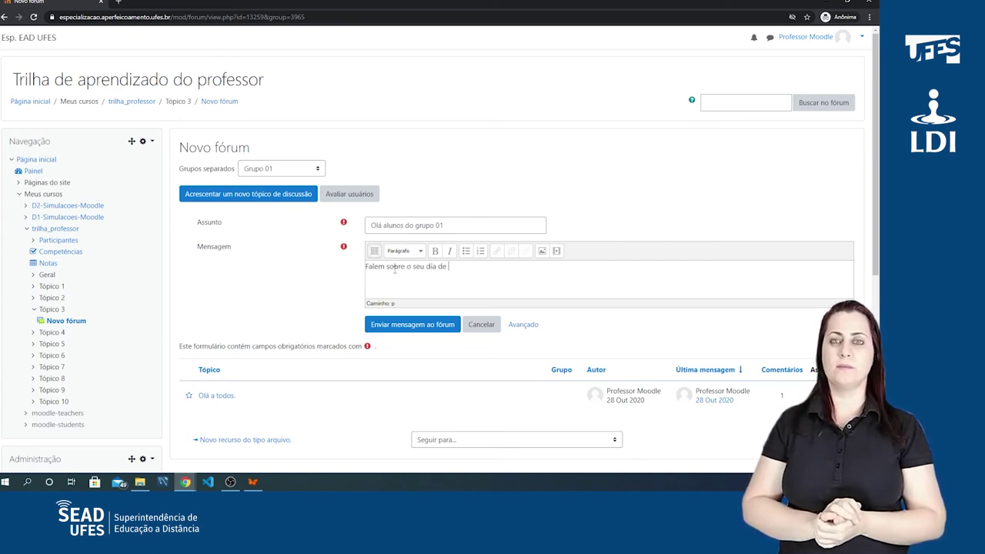
type("hoje...")
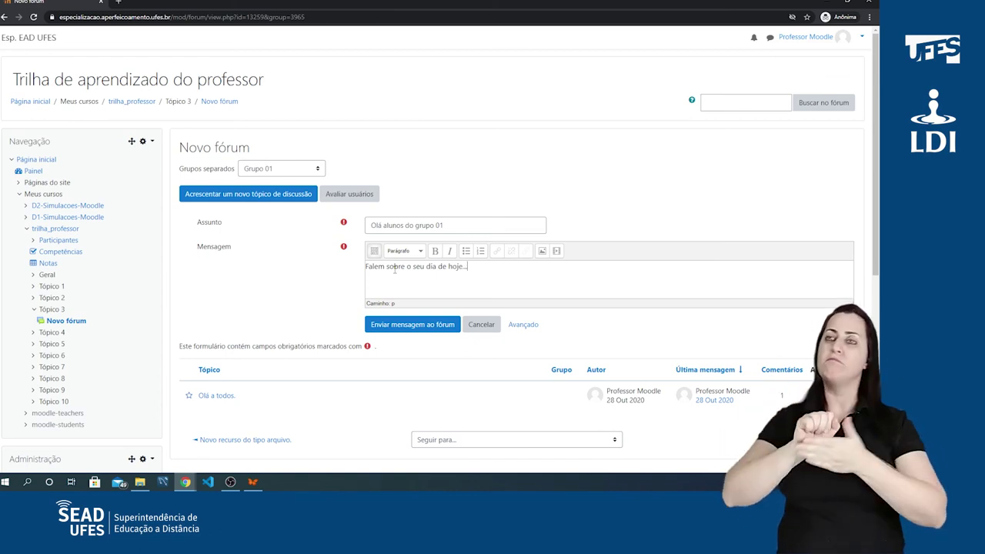
left_click(362, 225)
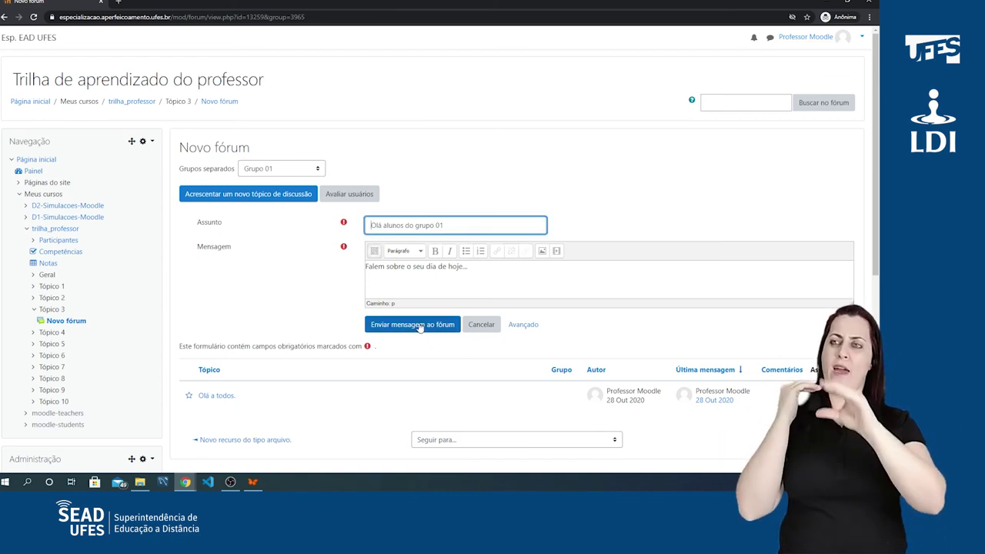
left_click(421, 327)
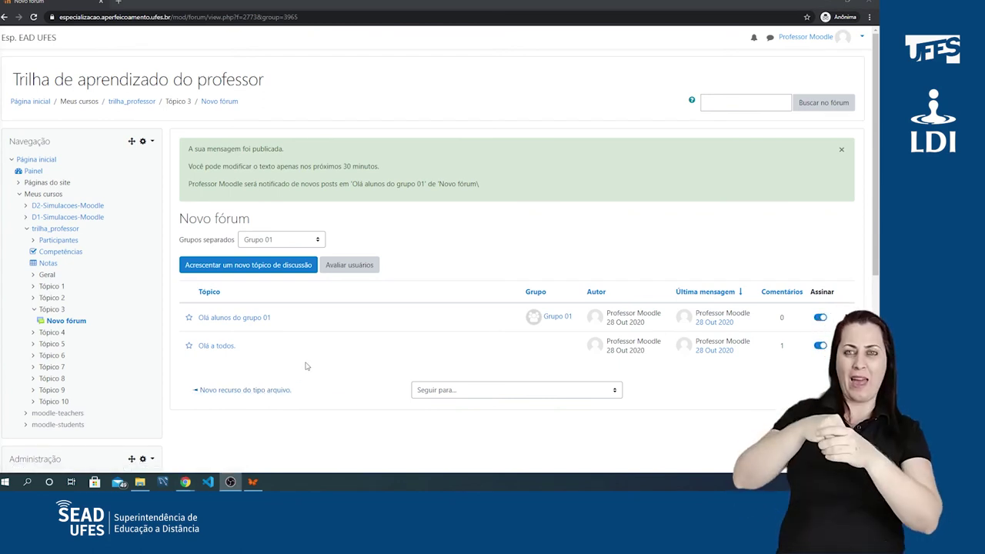
Step: Review the "Olá a todos." discussion with its reply, and the Novo fórum discussion list for Grupo 01
left_click(217, 347)
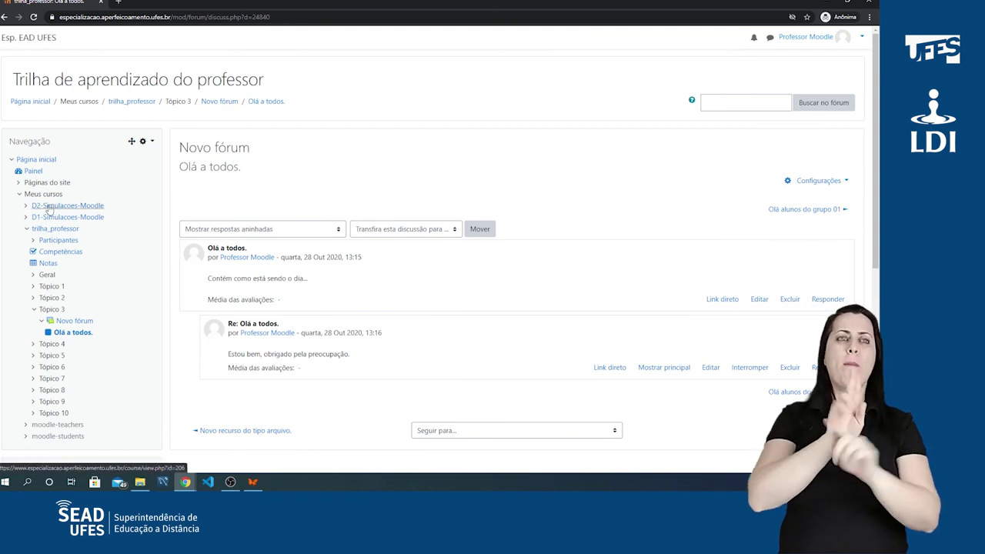
left_click(70, 323)
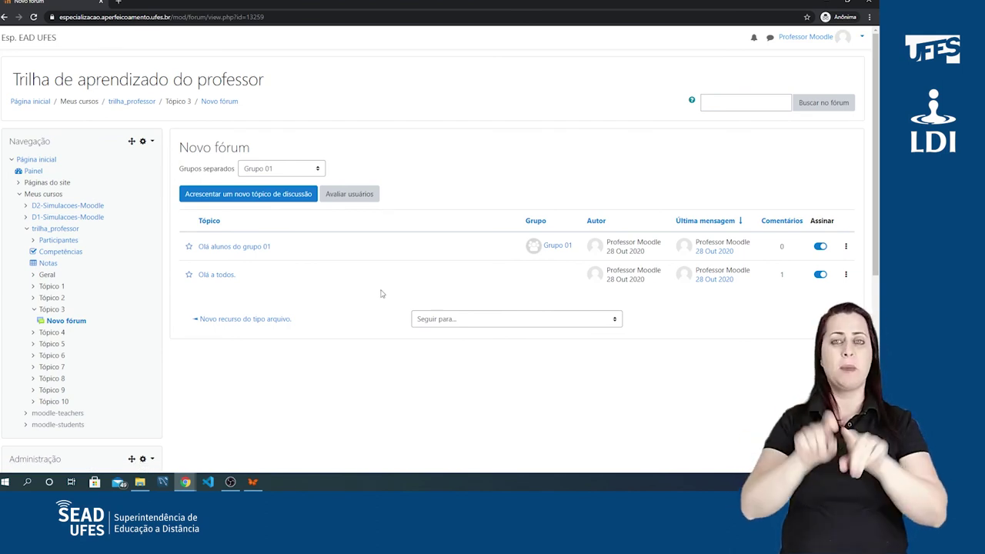
left_click(217, 275)
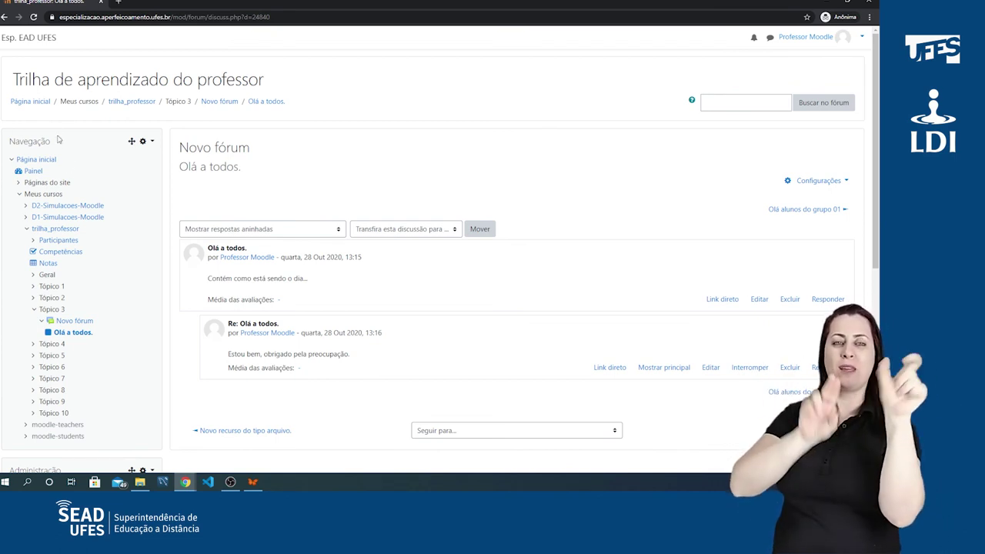
Step: Return to the trilha_professor course page and turn off its editing mode
left_click(65, 233)
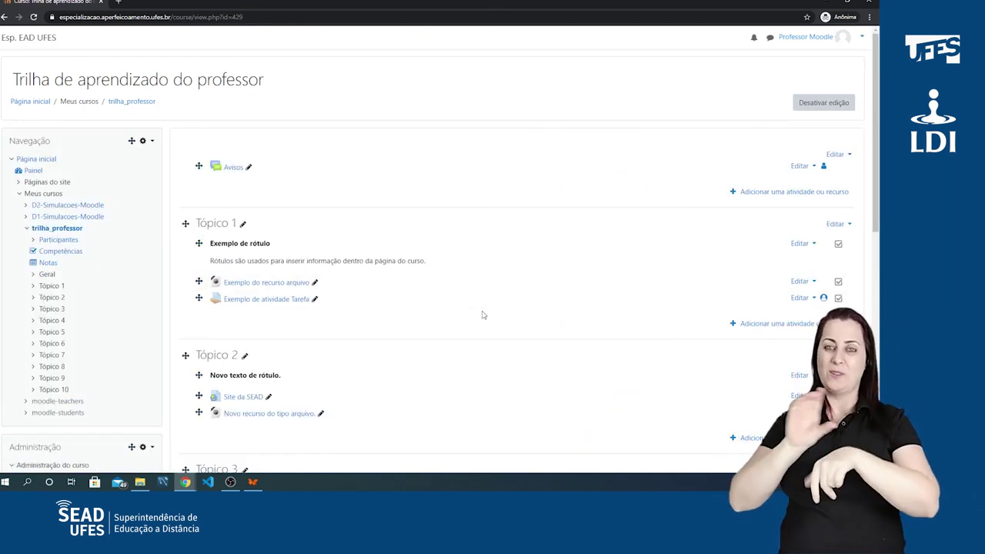
scroll(528, 284, "down", 1)
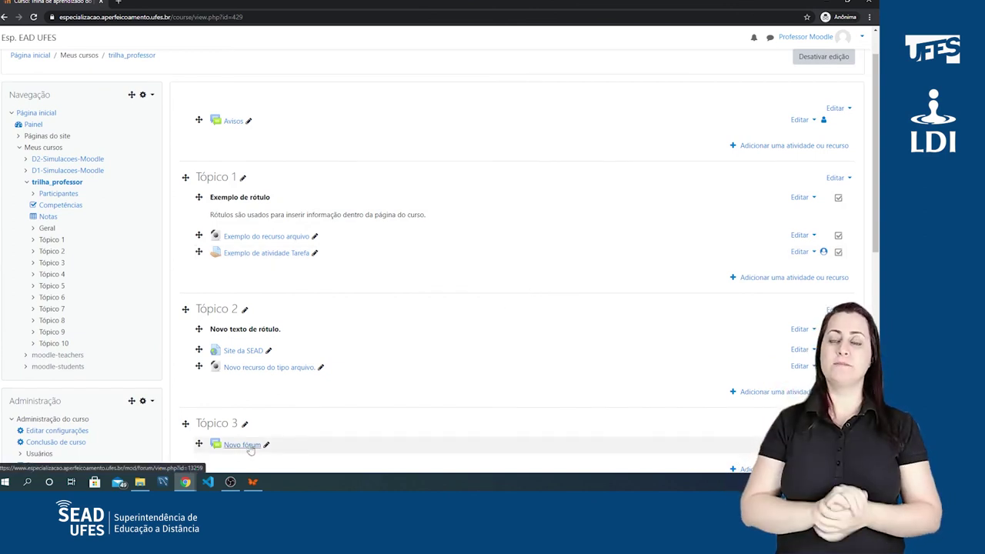
scroll(415, 423, "down", 1)
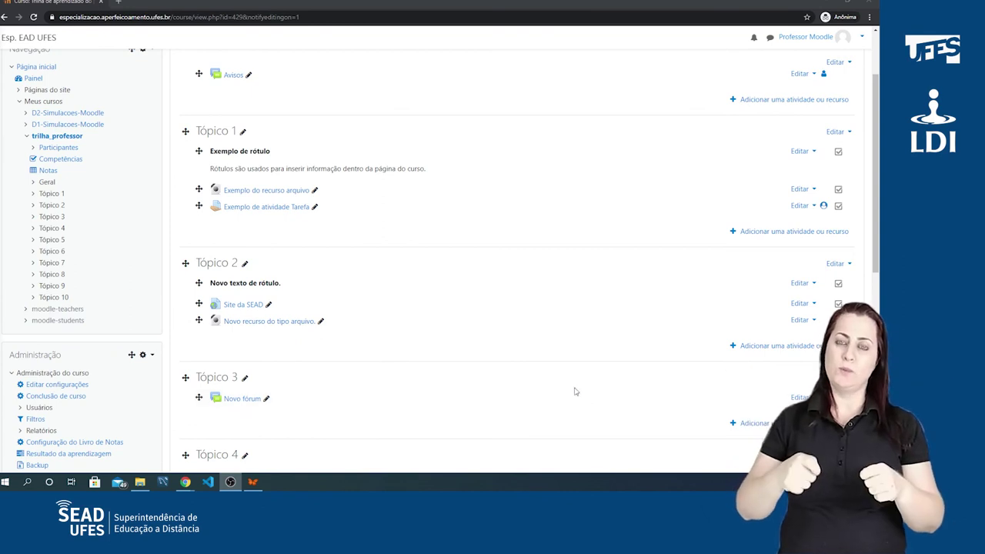
scroll(608, 396, "up", 2)
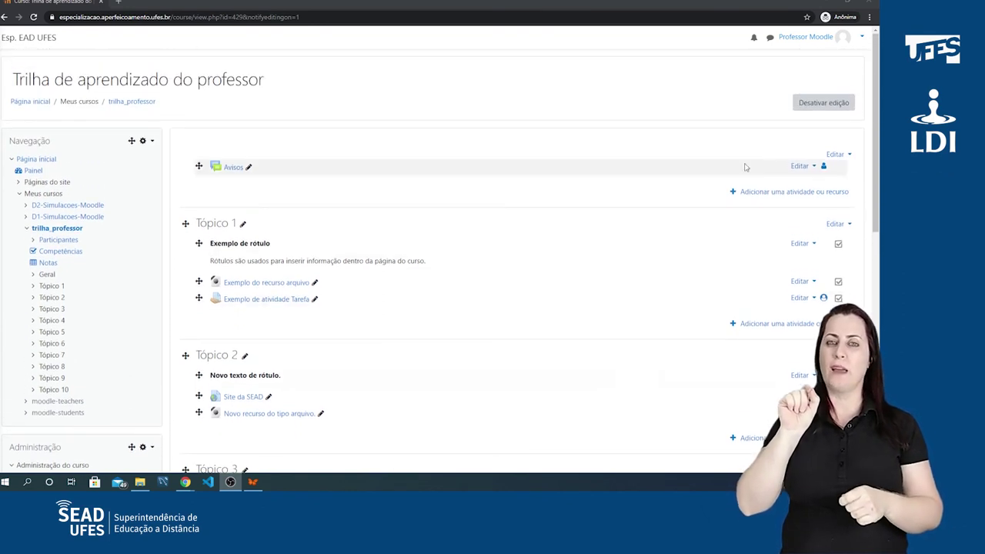
left_click(839, 103)
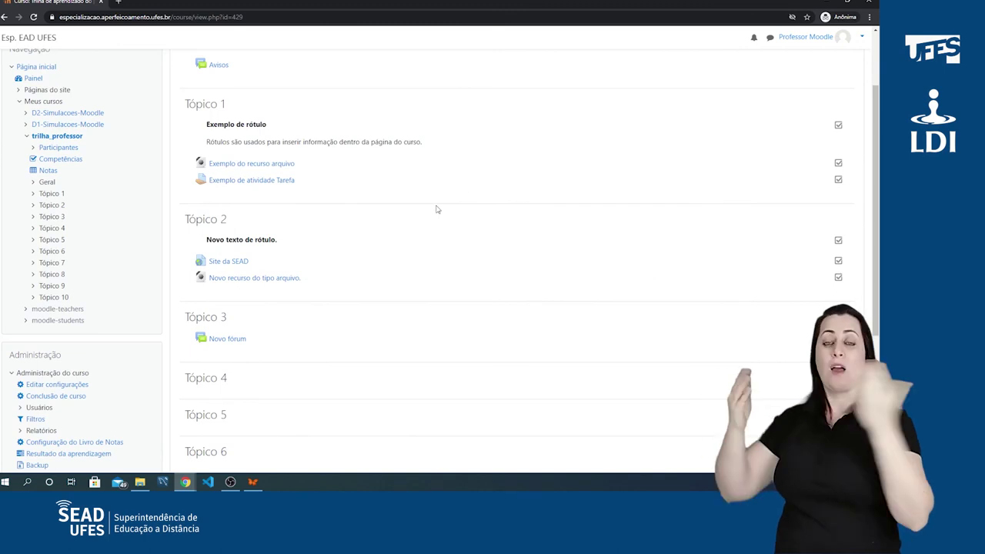
scroll(438, 211, "up", 2)
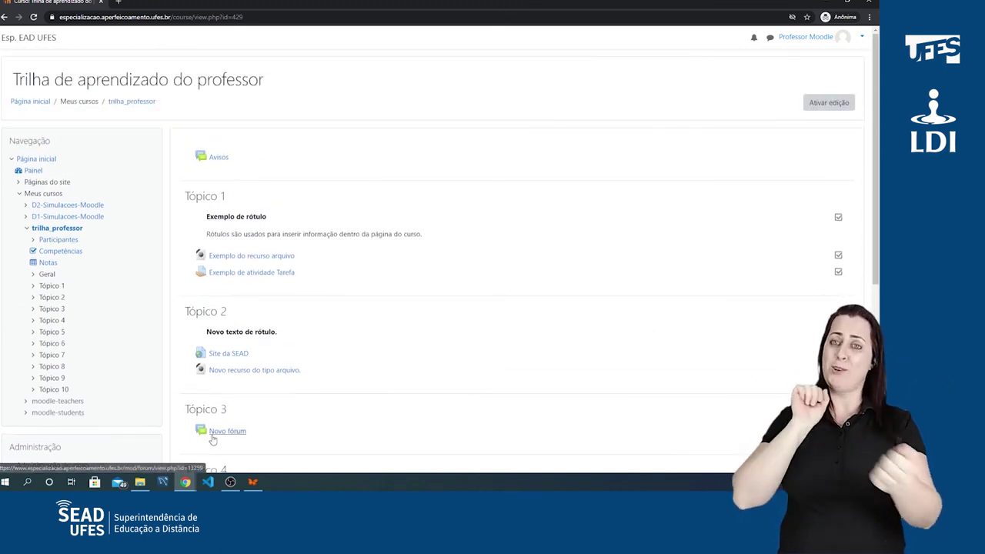